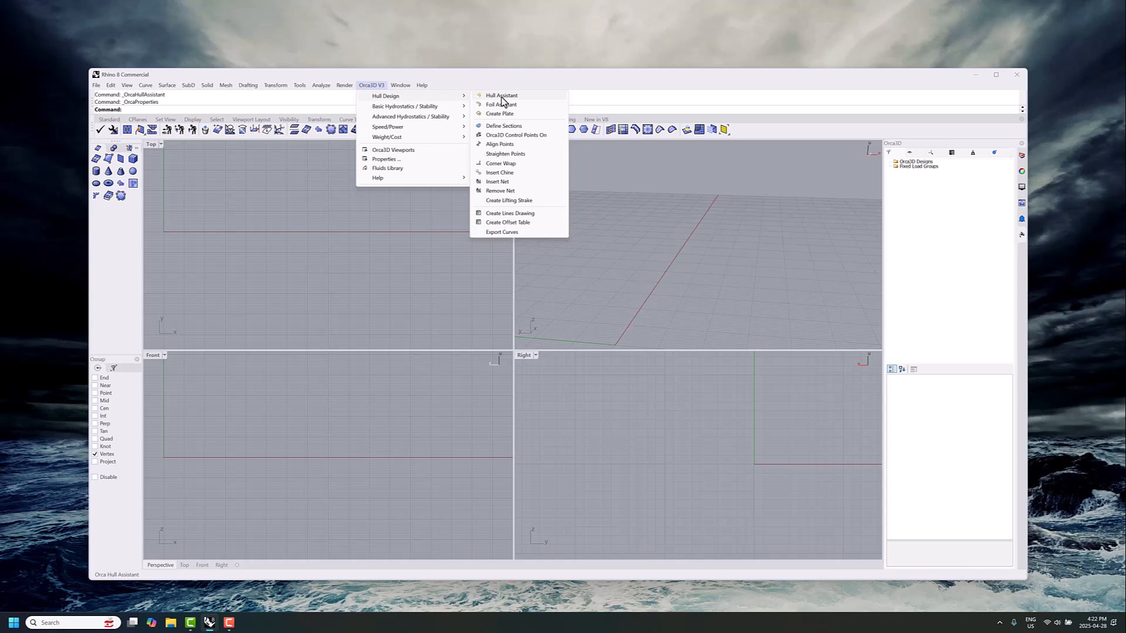
Open the Default Ship Assistant from the Hull Assistant library and turn on its hull preview.
{"action": "left_click", "coordinate": [501, 97]}
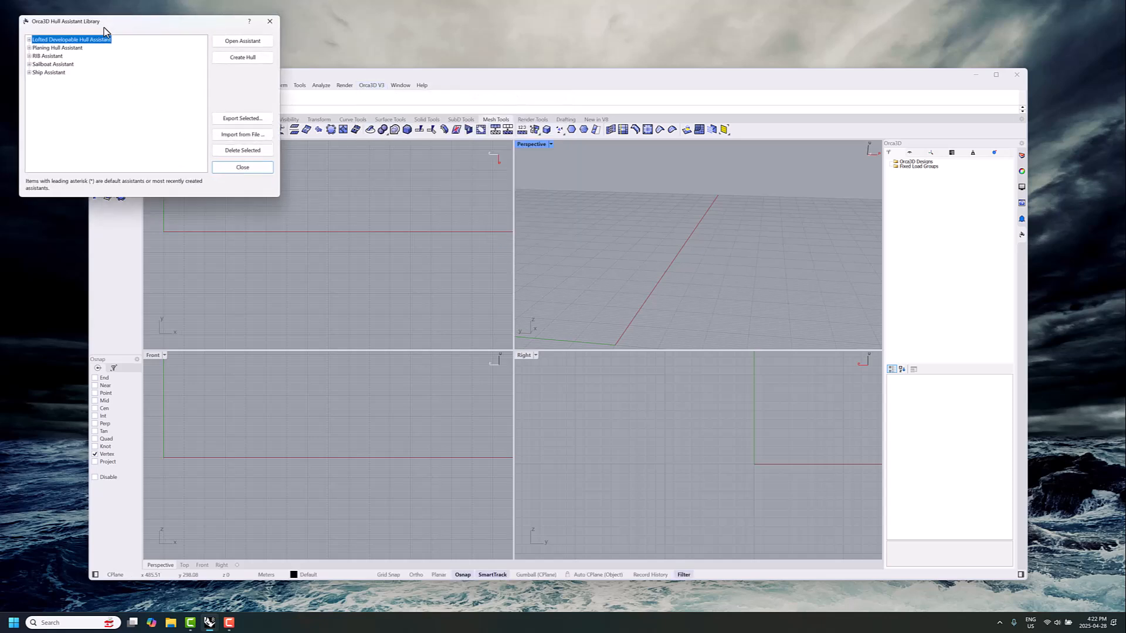
{"action": "left_click_drag", "start_coordinate": [104, 27], "coordinate": [164, 173]}
{"action": "left_click", "coordinate": [90, 218]}
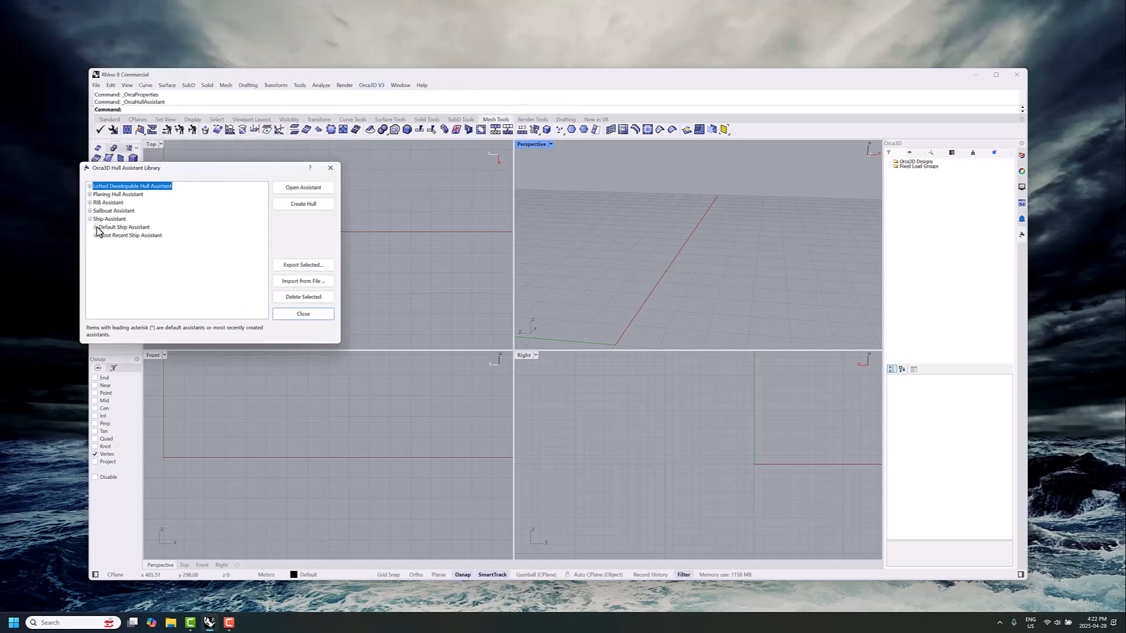
{"action": "left_click", "coordinate": [95, 227]}
{"action": "left_click", "coordinate": [126, 188]}
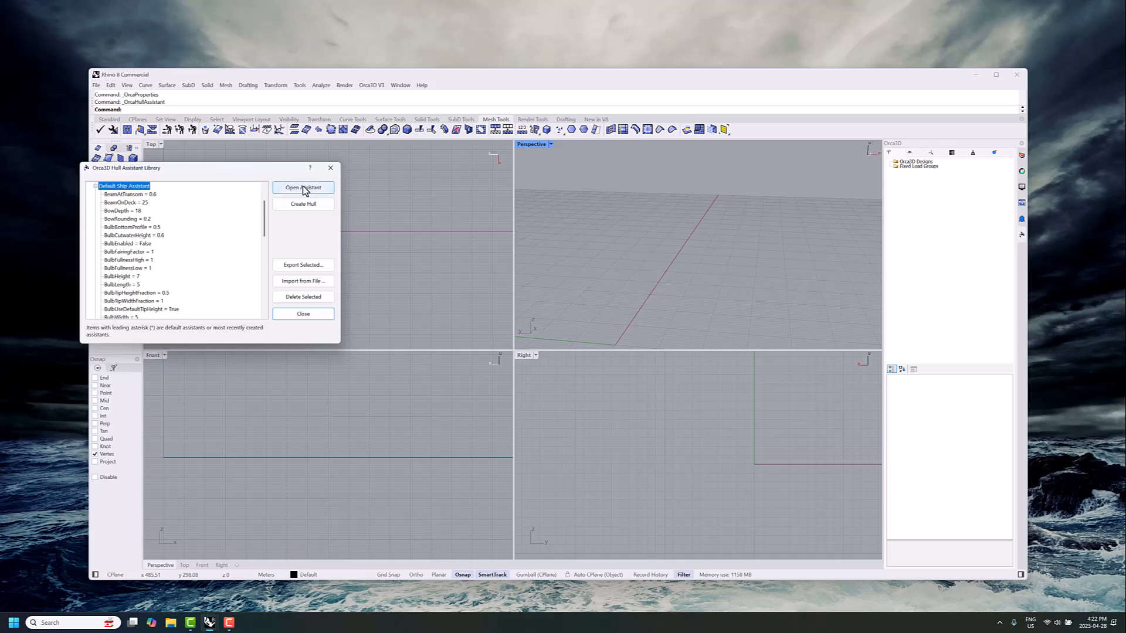
{"action": "left_click", "coordinate": [301, 188]}
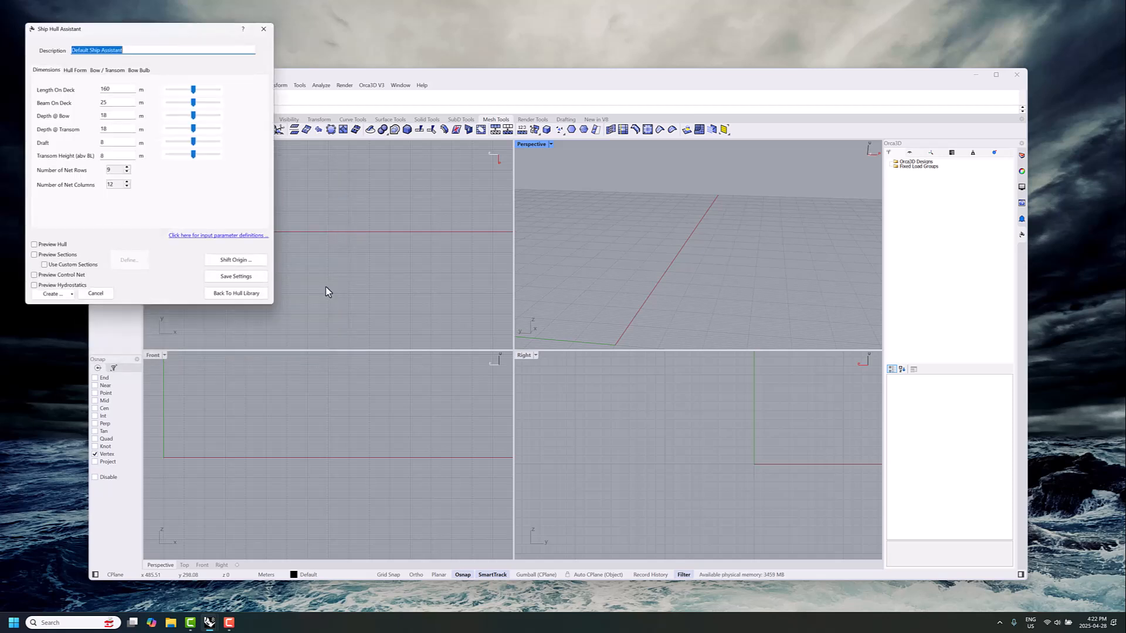
{"action": "left_click", "coordinate": [34, 245]}
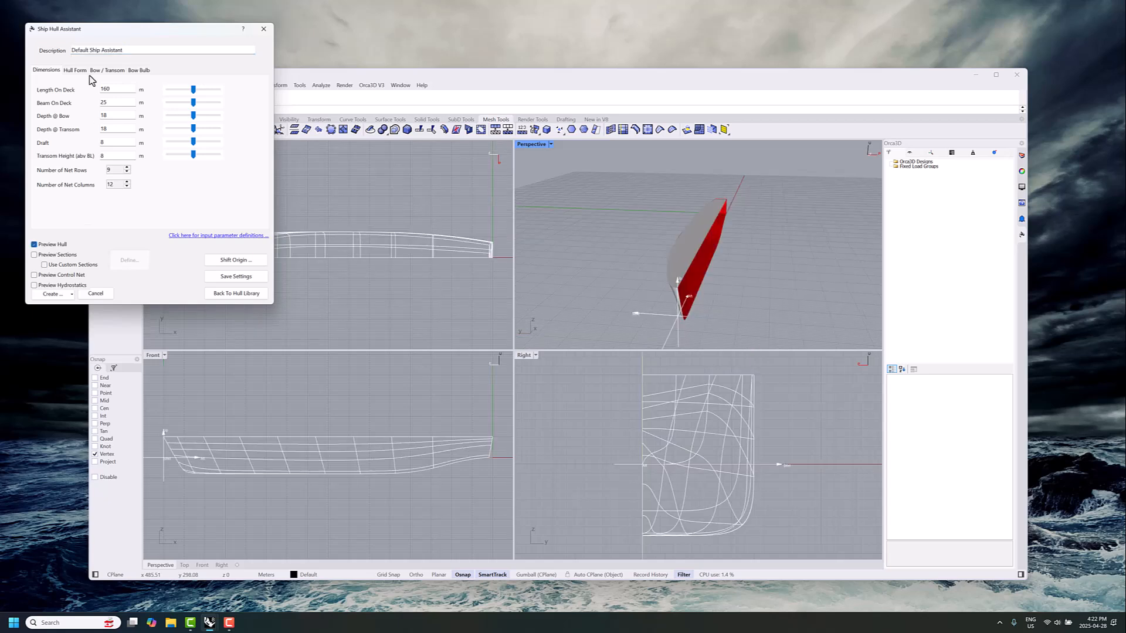
{"action": "left_click_drag", "start_coordinate": [103, 33], "coordinate": [142, 158]}
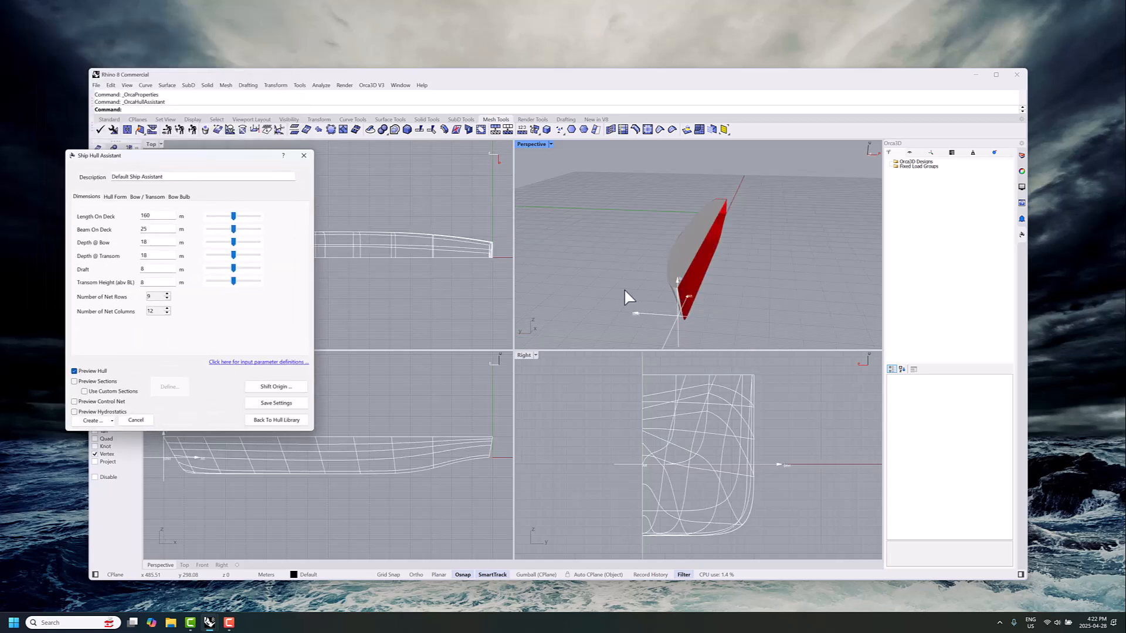
{"action": "mouse_move", "coordinate": [626, 293]}
{"action": "right_mouse_down"}
{"action": "mouse_move", "coordinate": [693, 284]}
{"action": "mouse_move", "coordinate": [700, 294]}
{"action": "mouse_move", "coordinate": [618, 299]}
{"action": "mouse_move", "coordinate": [573, 292]}
{"action": "mouse_move", "coordinate": [577, 278]}
{"action": "mouse_move", "coordinate": [643, 297]}
{"action": "mouse_move", "coordinate": [588, 288]}
{"action": "right_mouse_up"}
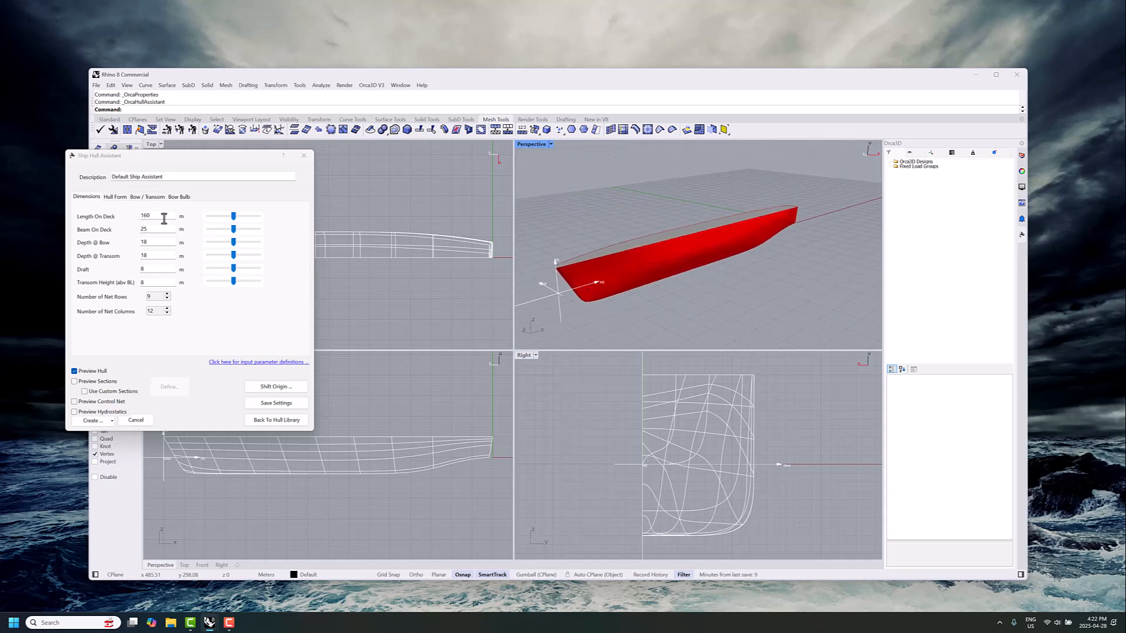
Review the ship assistant's Dimensions, Hull Form, Bow / Transom and Bow Bulb parameters.
{"action": "mouse_move", "coordinate": [234, 217]}
{"action": "left_mouse_down"}
{"action": "mouse_move", "coordinate": [246, 221]}
{"action": "mouse_move", "coordinate": [233, 221]}
{"action": "left_mouse_up"}
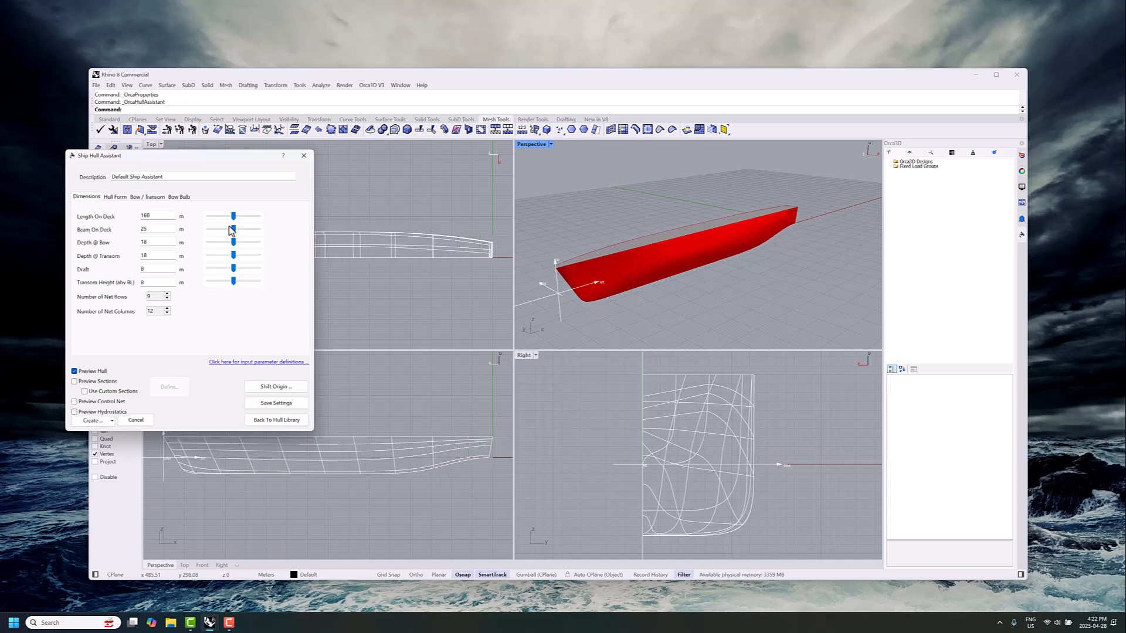
{"action": "left_click", "coordinate": [115, 198]}
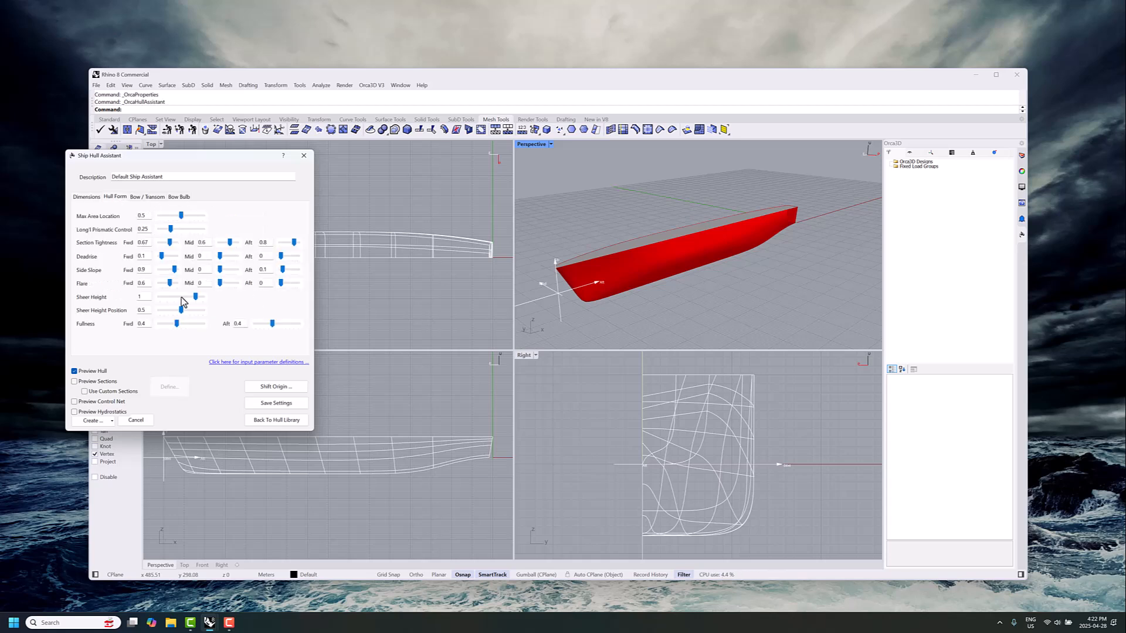
{"action": "left_click", "coordinate": [147, 198]}
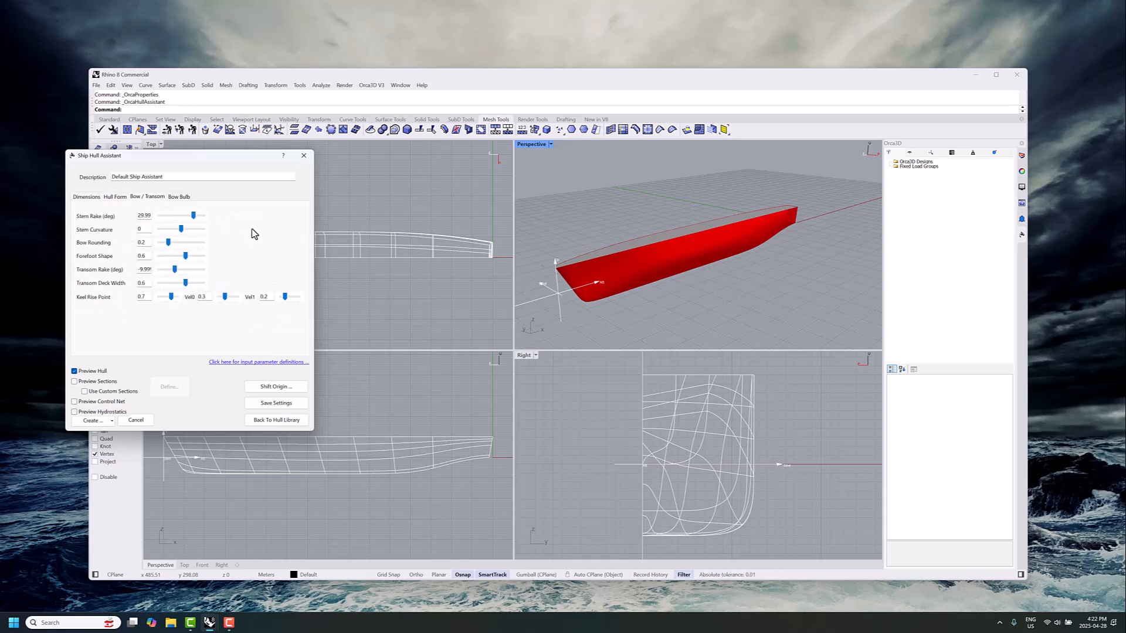
{"action": "left_click", "coordinate": [179, 198]}
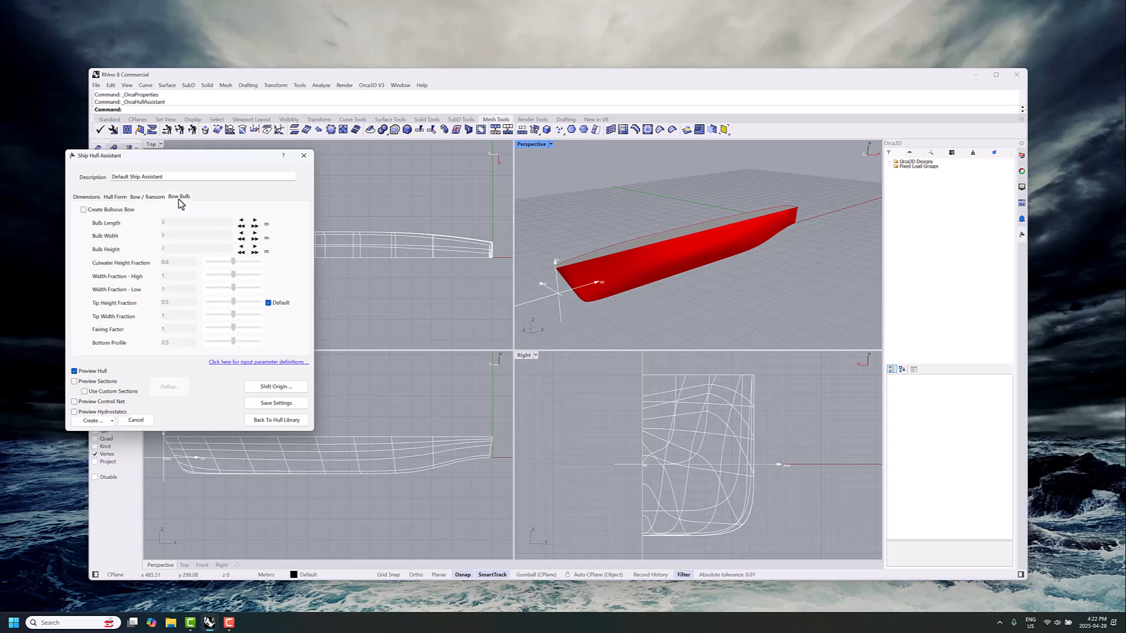
{"action": "left_click", "coordinate": [87, 198]}
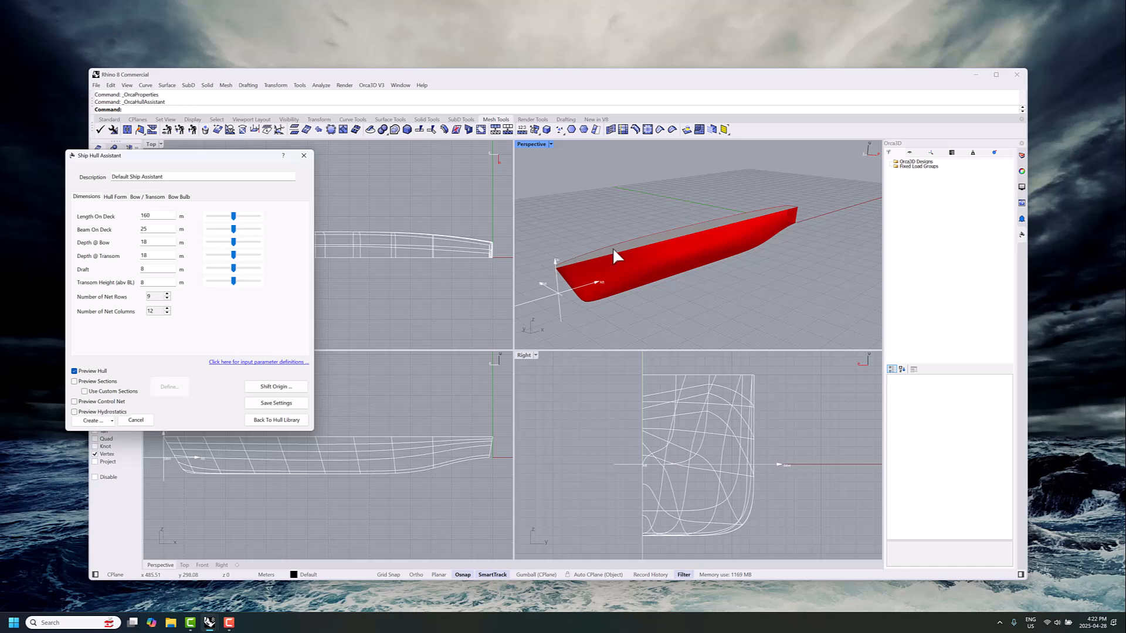
Examine the previewed hull's orientation and origin from several angles, and close the ship assistant.
{"action": "right_click_drag", "start_coordinate": [643, 219], "coordinate": [691, 185]}
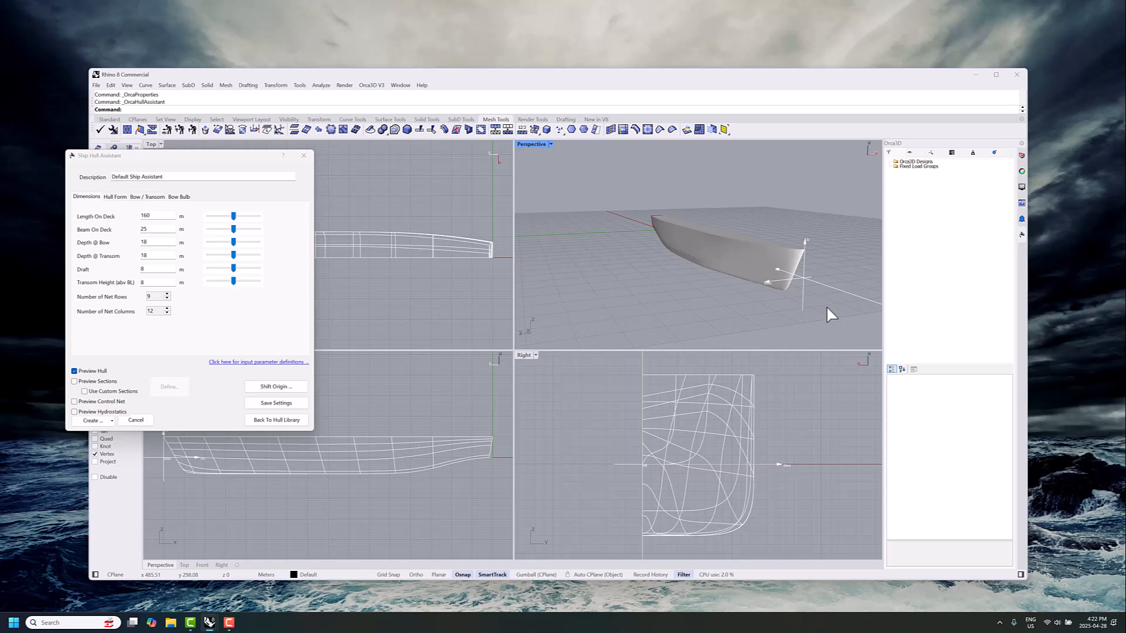
{"action": "right_click_drag", "start_coordinate": [770, 225], "coordinate": [607, 308]}
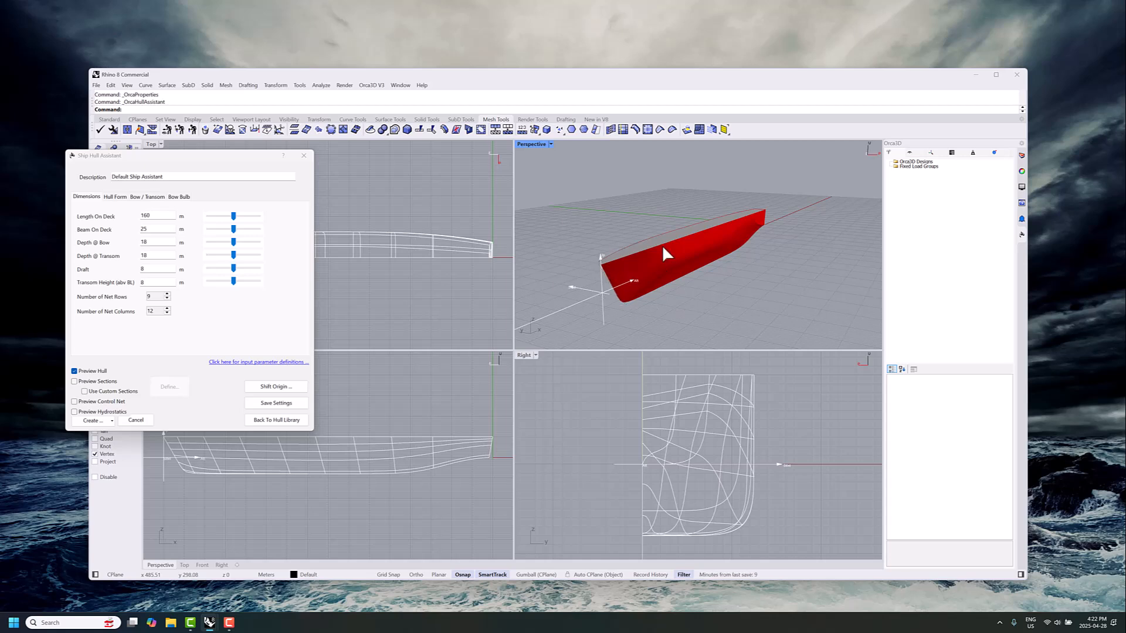
{"action": "scroll", "coordinate": [613, 293], "scroll_direction": "up", "scroll_amount": 3}
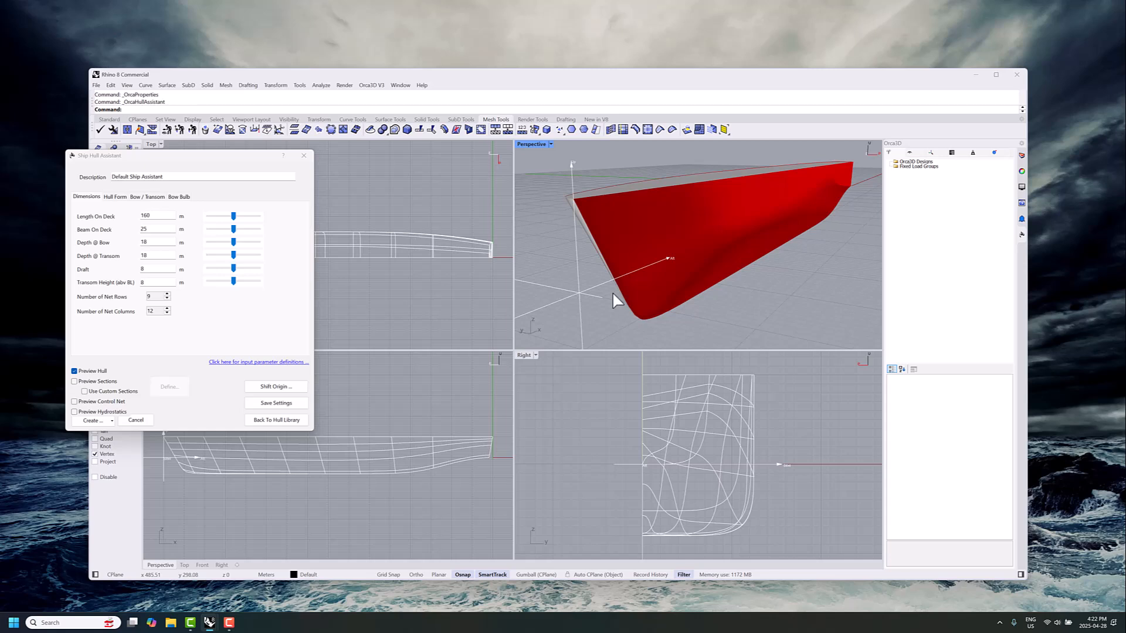
{"action": "scroll", "coordinate": [612, 291], "scroll_direction": "down", "scroll_amount": 4}
{"action": "scroll", "coordinate": [618, 290], "scroll_direction": "up", "scroll_amount": 2}
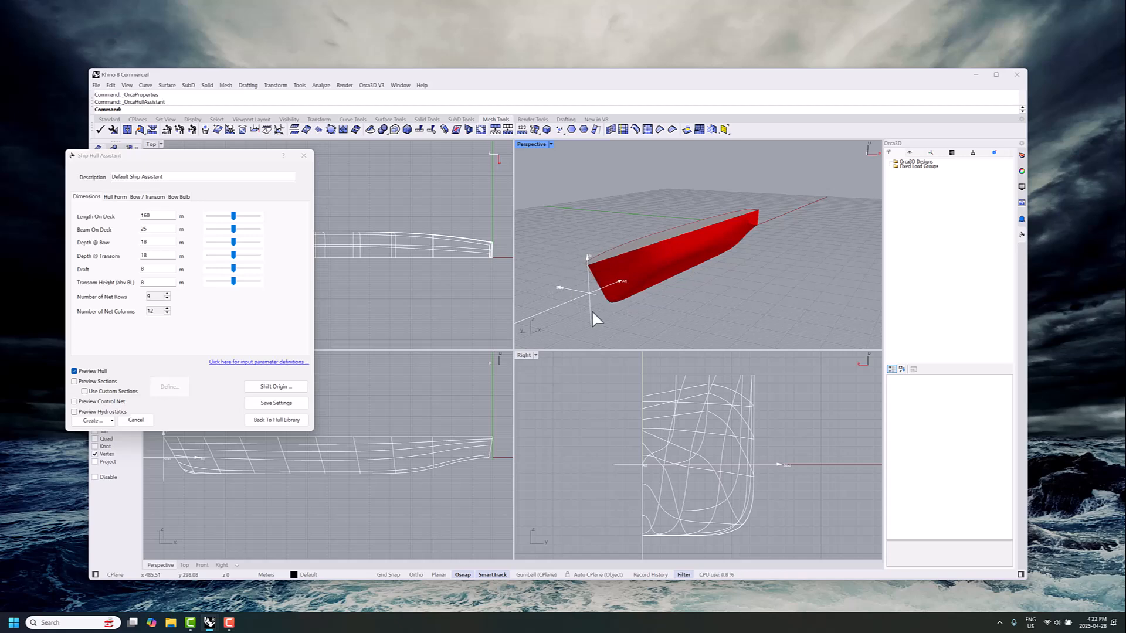
{"action": "right_click_drag", "start_coordinate": [598, 295], "coordinate": [611, 291]}
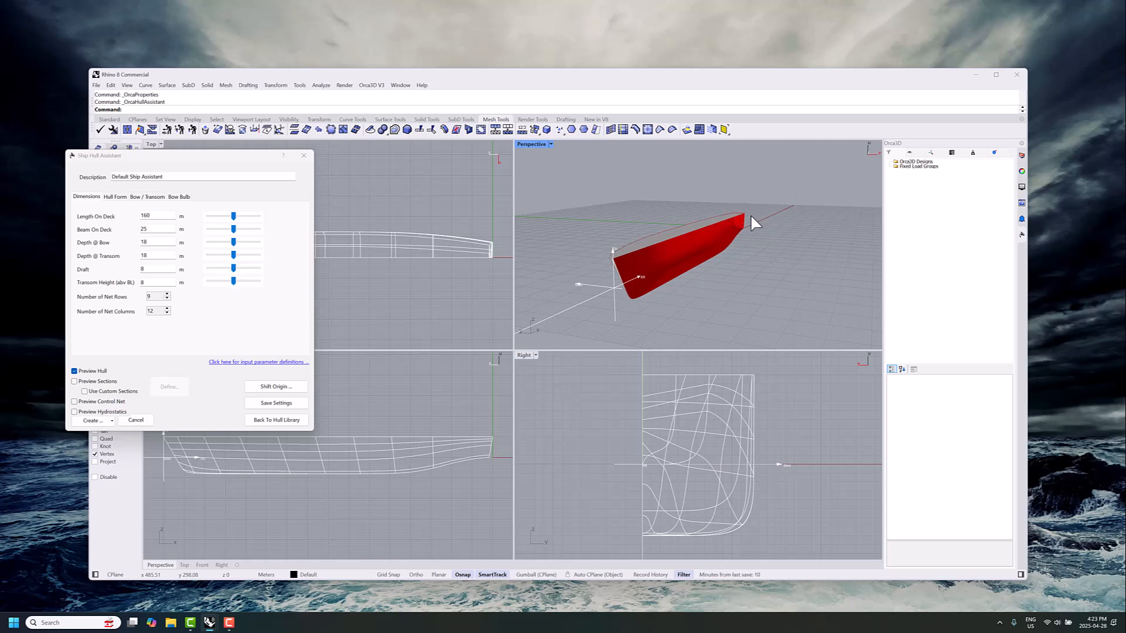
{"action": "left_click", "coordinate": [302, 157]}
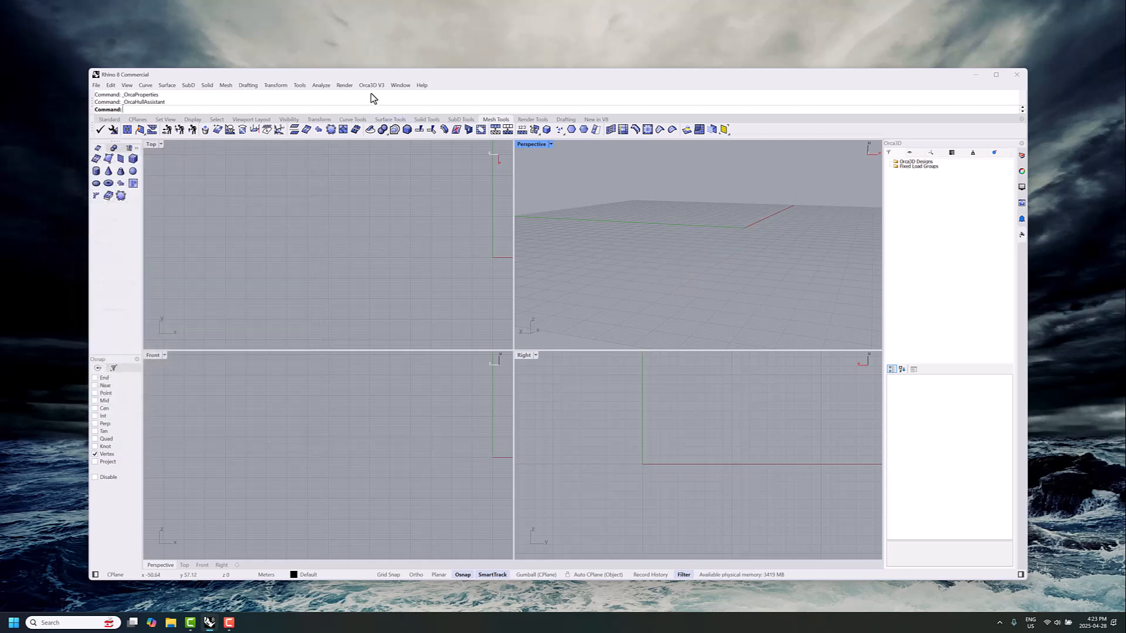
Set the forward direction of the Orca3D model orientation to Positive_X and accept the change.
{"action": "left_click", "coordinate": [368, 86]}
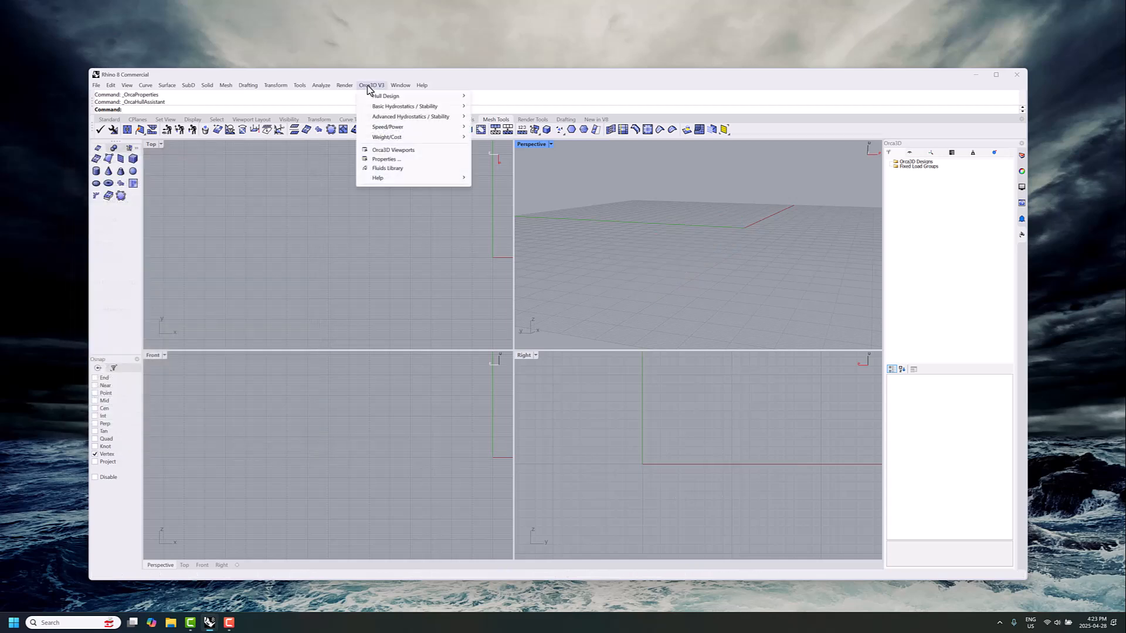
{"action": "left_click", "coordinate": [385, 160]}
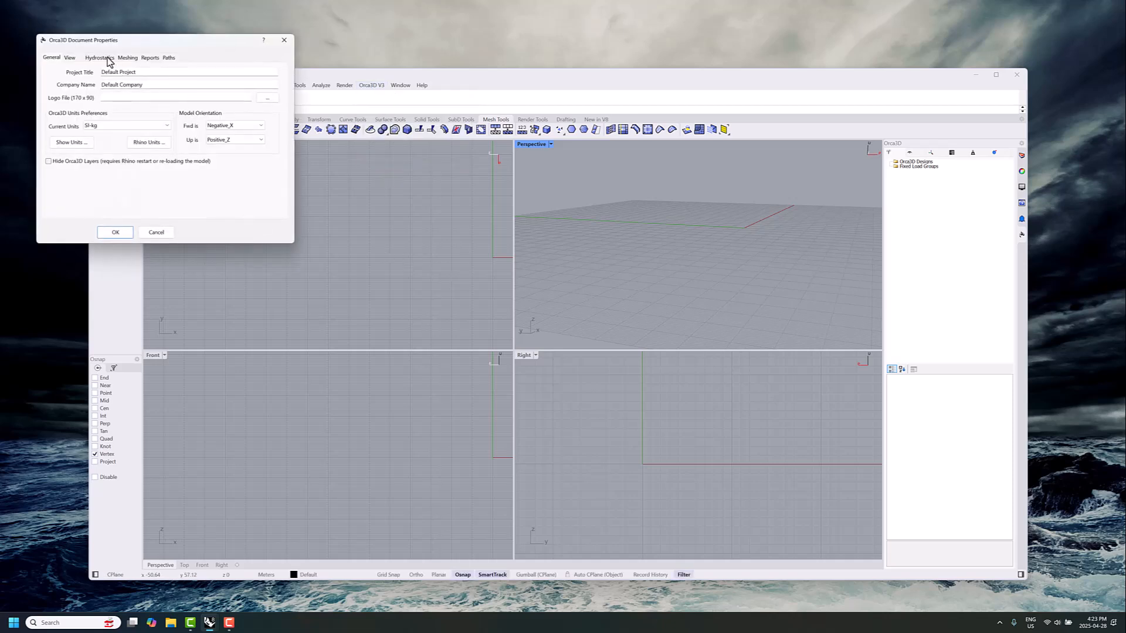
{"action": "left_click_drag", "start_coordinate": [113, 47], "coordinate": [215, 197]}
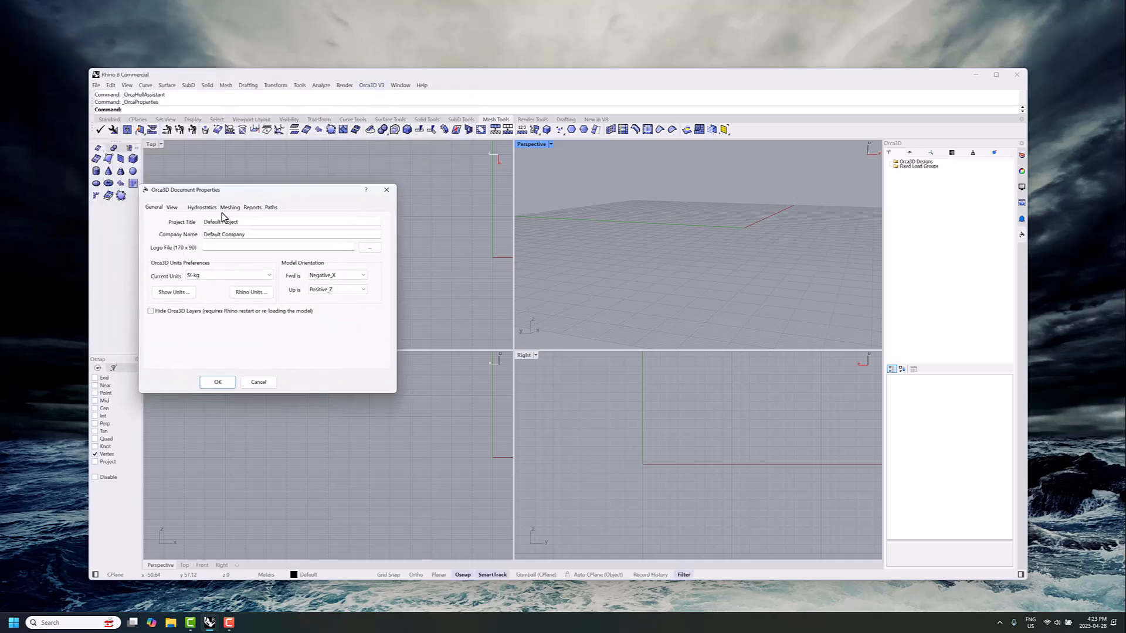
{"action": "left_click", "coordinate": [328, 276]}
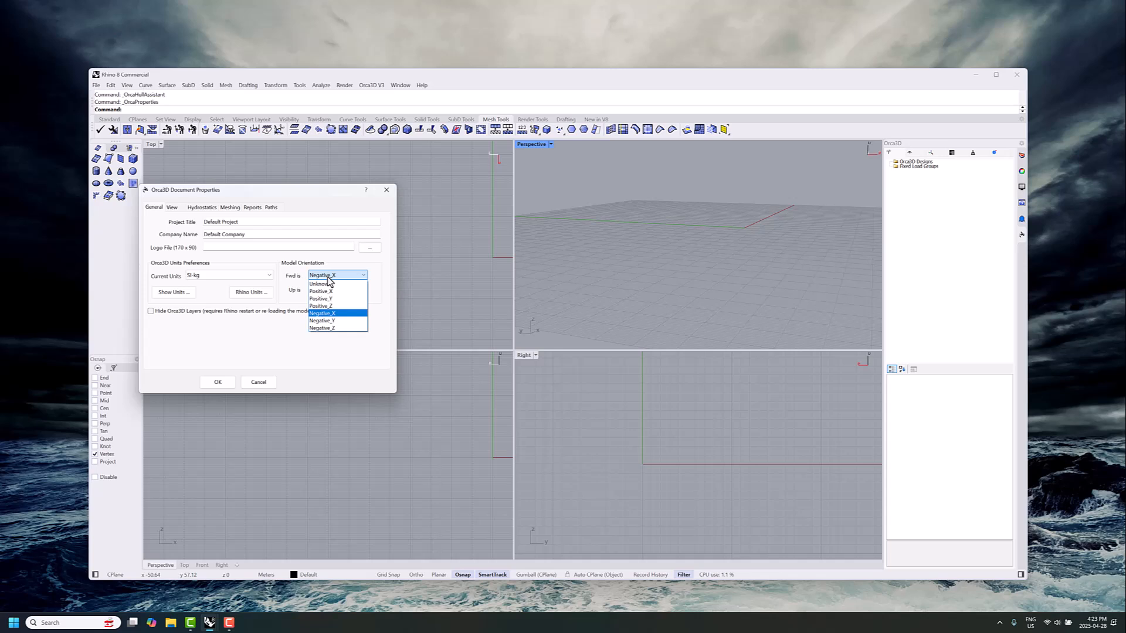
{"action": "left_click", "coordinate": [337, 291]}
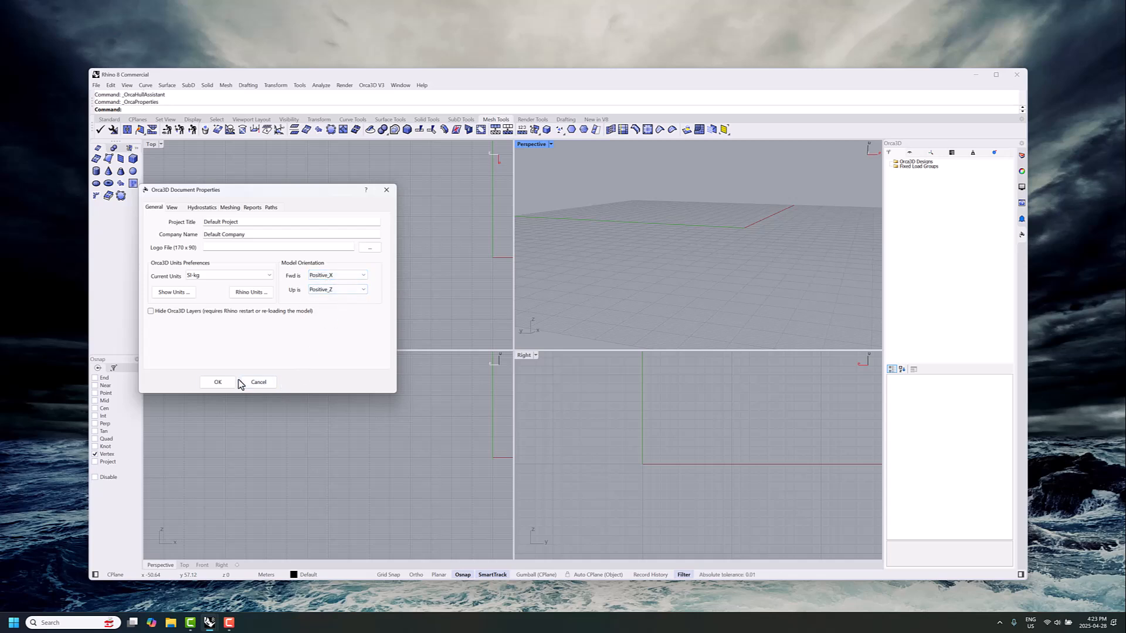
{"action": "left_click", "coordinate": [218, 383]}
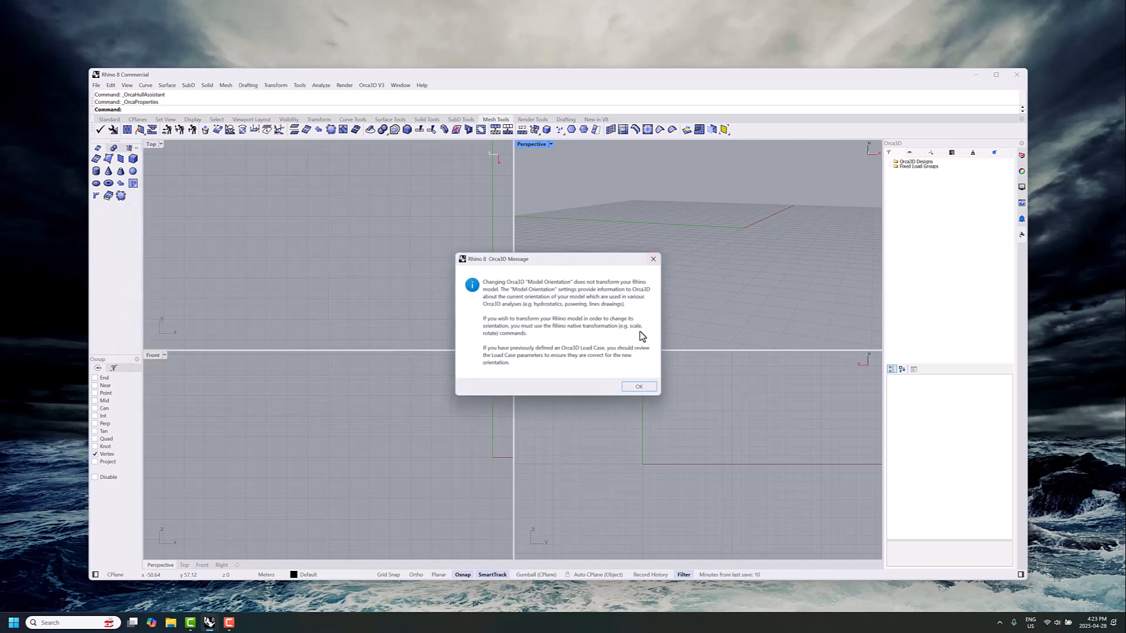
{"action": "left_click", "coordinate": [633, 383]}
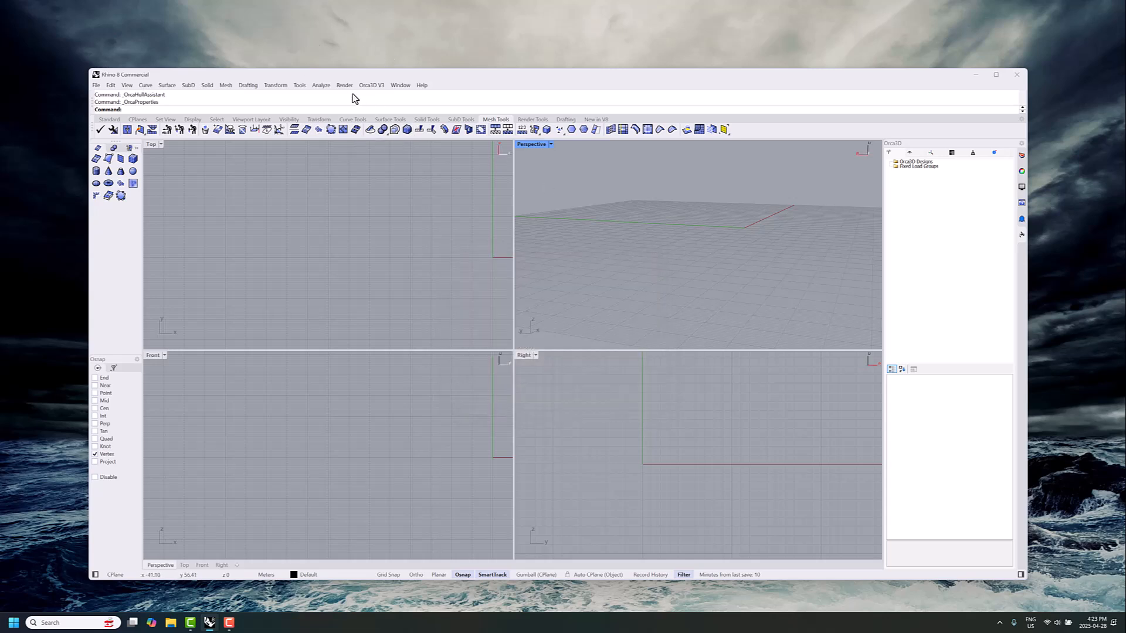
Start a hull from the Default Ship Assistant in the hull library with the hull preview shown.
{"action": "left_click", "coordinate": [372, 85]}
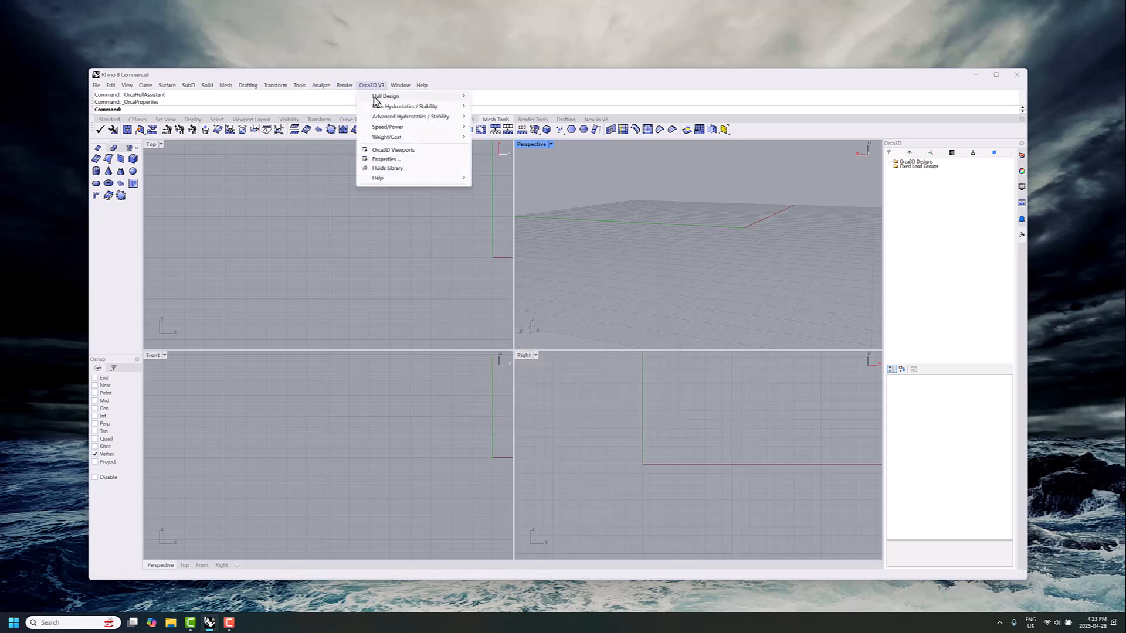
{"action": "mouse_move", "coordinate": [380, 99]}
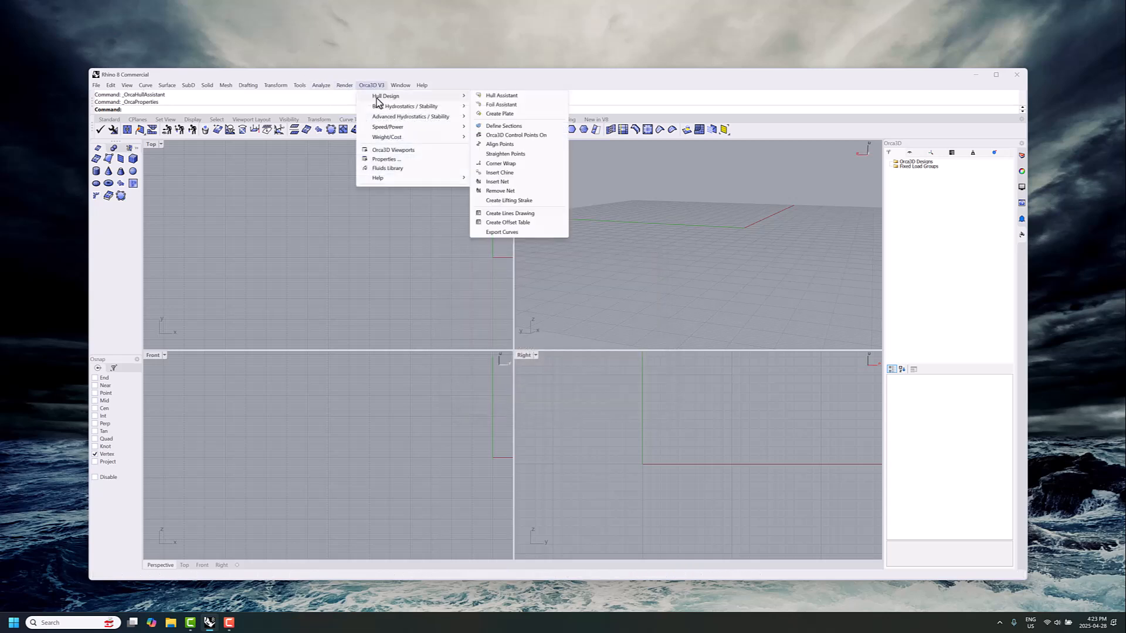
{"action": "left_click", "coordinate": [501, 96]}
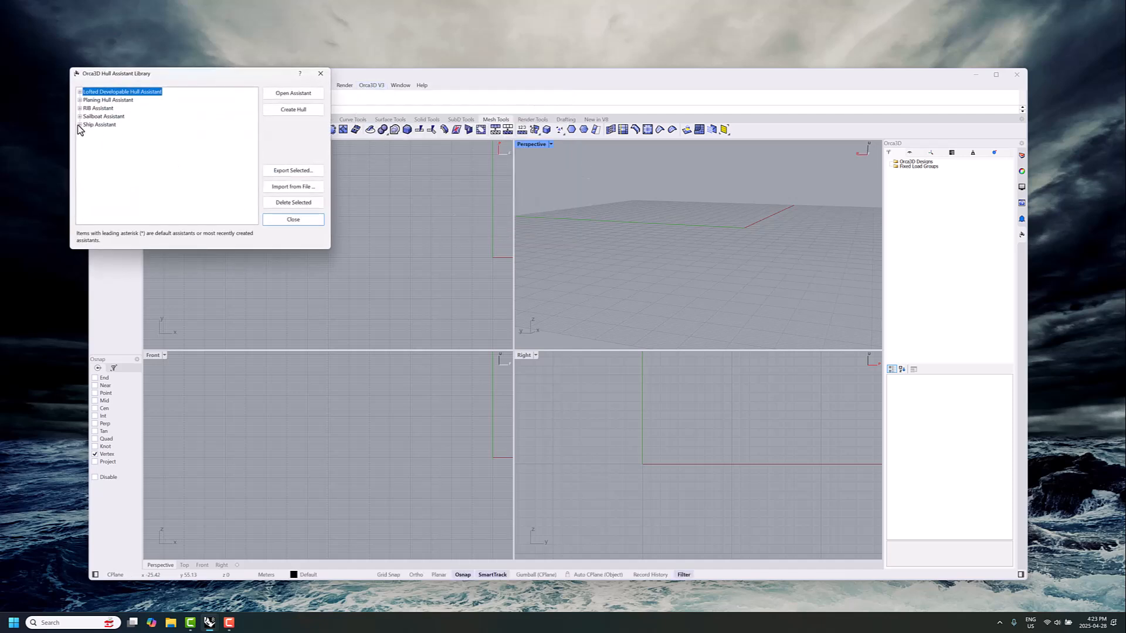
{"action": "left_click", "coordinate": [79, 125]}
{"action": "left_click", "coordinate": [86, 133]}
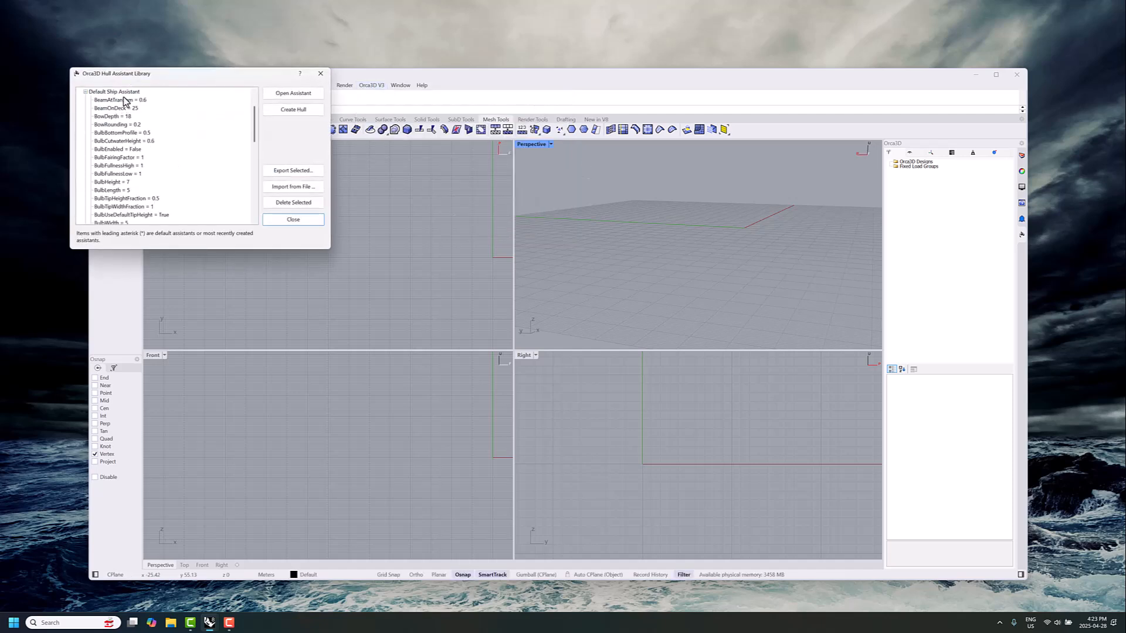
{"action": "left_click", "coordinate": [114, 92]}
{"action": "left_click", "coordinate": [299, 93]}
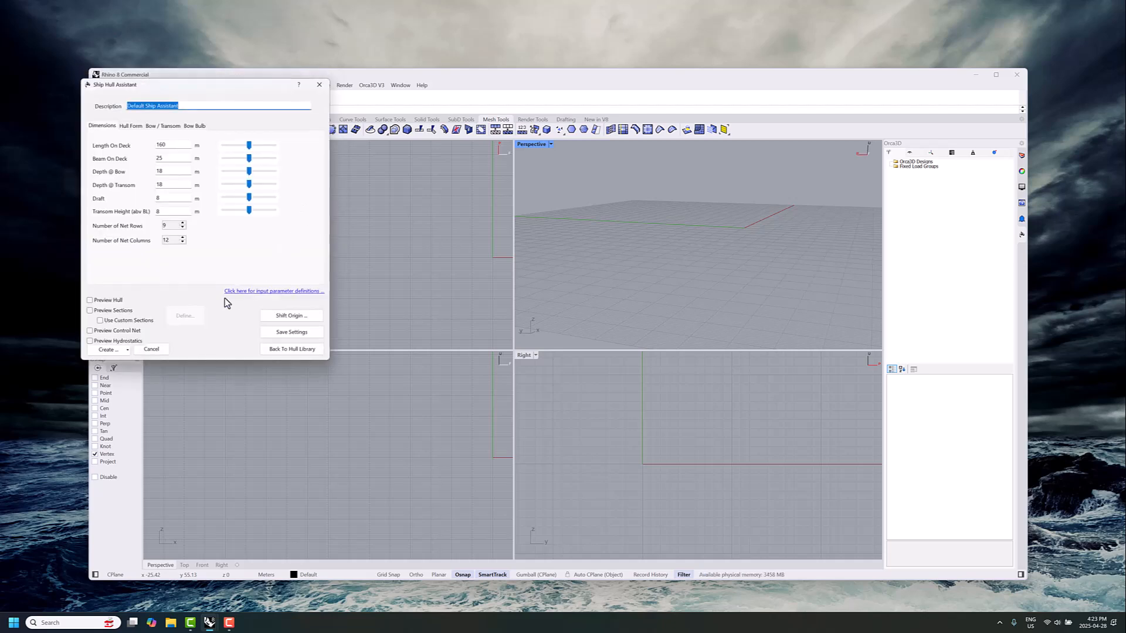
{"action": "left_click", "coordinate": [103, 300]}
Inspect how the previewed hull's bow and transom lie relative to the axes in the perspective view.
{"action": "right_click_drag", "start_coordinate": [643, 258], "coordinate": [575, 319]}
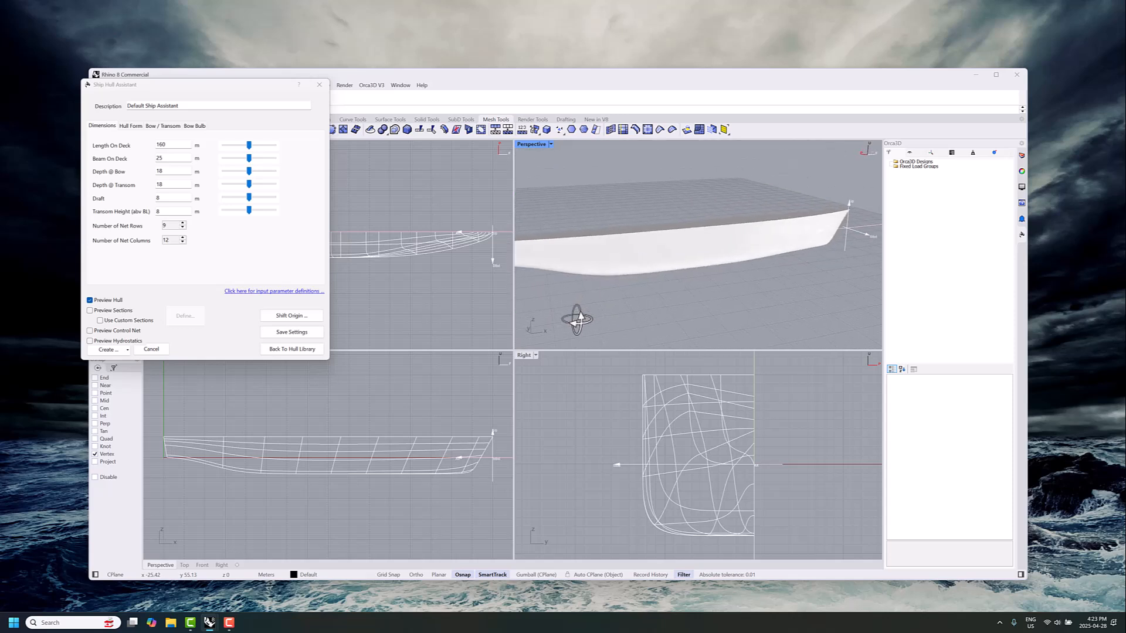
{"action": "right_click_drag", "start_coordinate": [854, 241], "coordinate": [705, 265]}
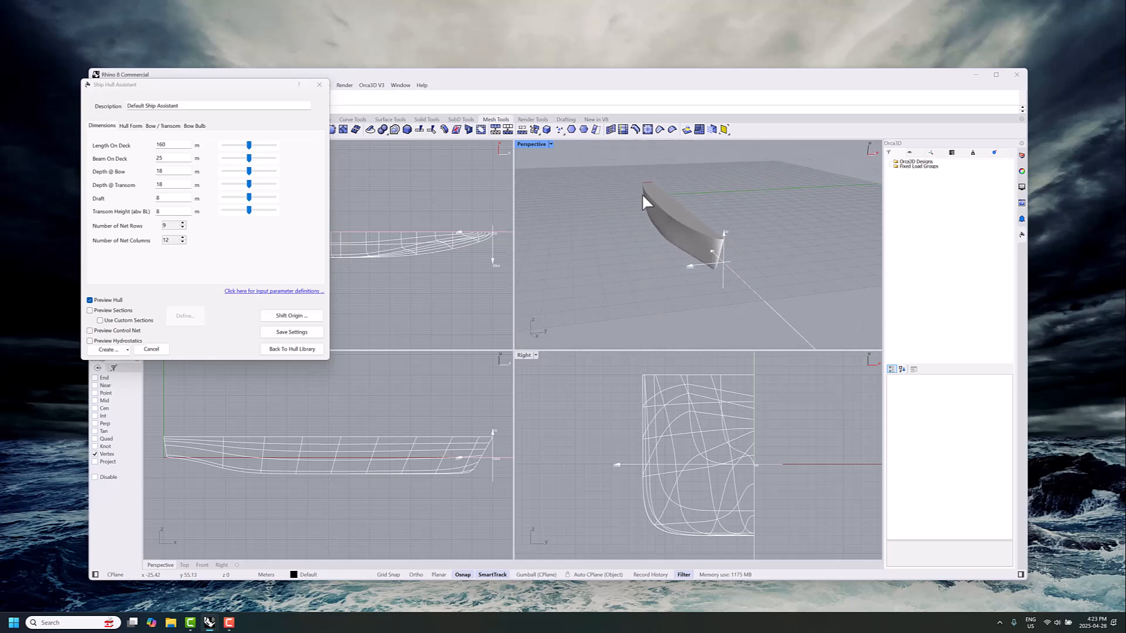
{"action": "right_click_drag", "start_coordinate": [642, 198], "coordinate": [754, 208]}
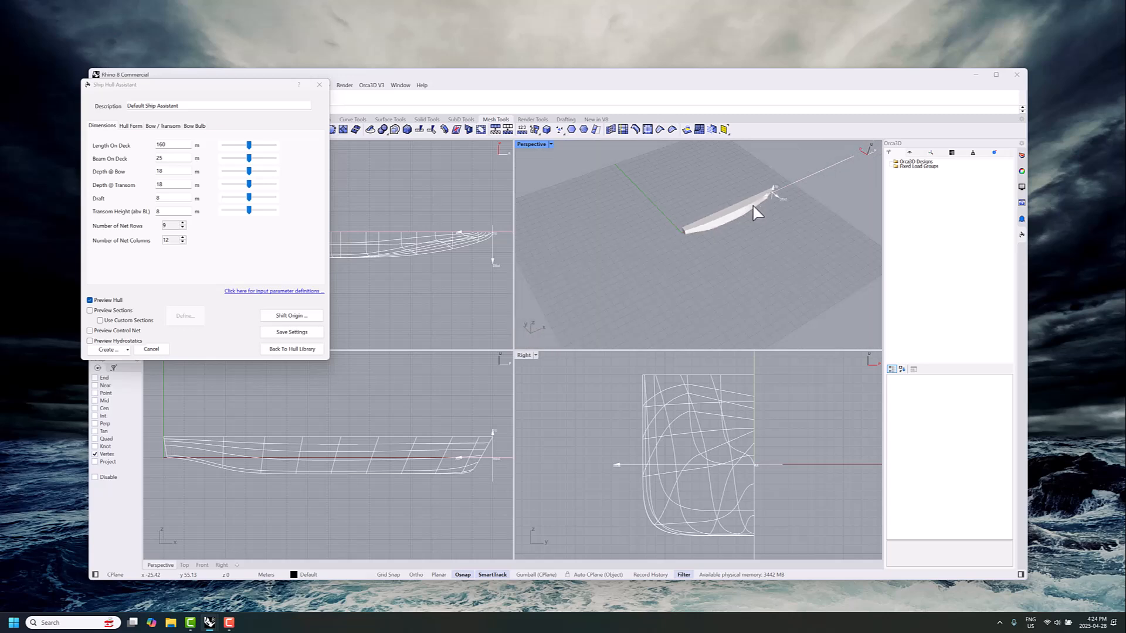
{"action": "scroll", "coordinate": [683, 220], "scroll_direction": "up", "scroll_amount": 3}
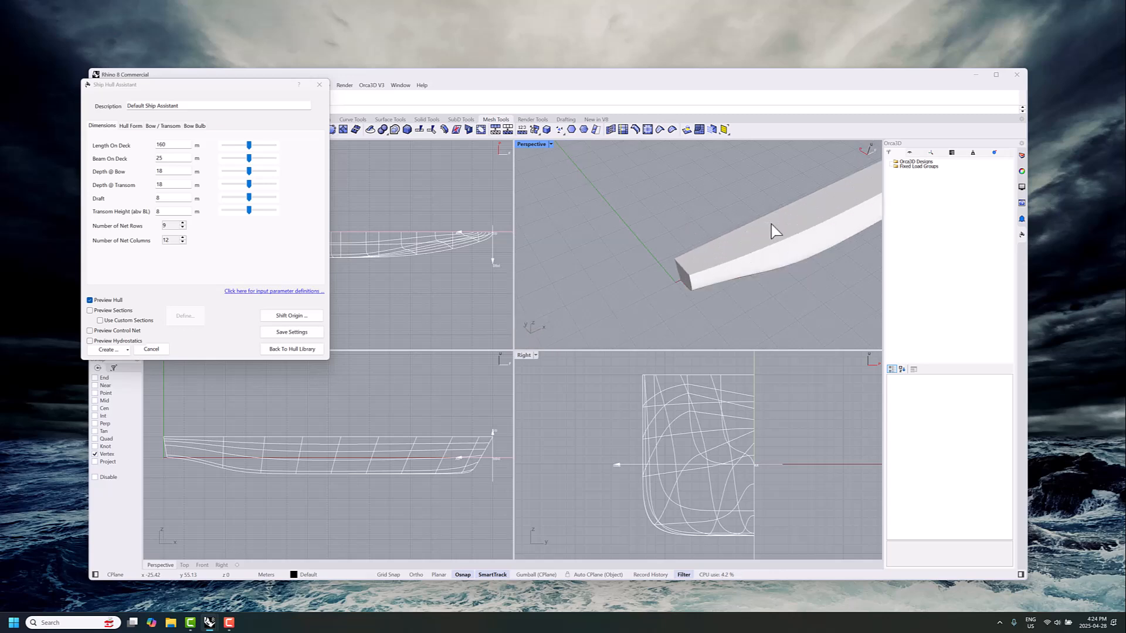
{"action": "scroll", "coordinate": [771, 223], "scroll_direction": "down", "scroll_amount": 4}
{"action": "right_click_drag", "start_coordinate": [778, 228], "coordinate": [697, 252], "text": "shift"}
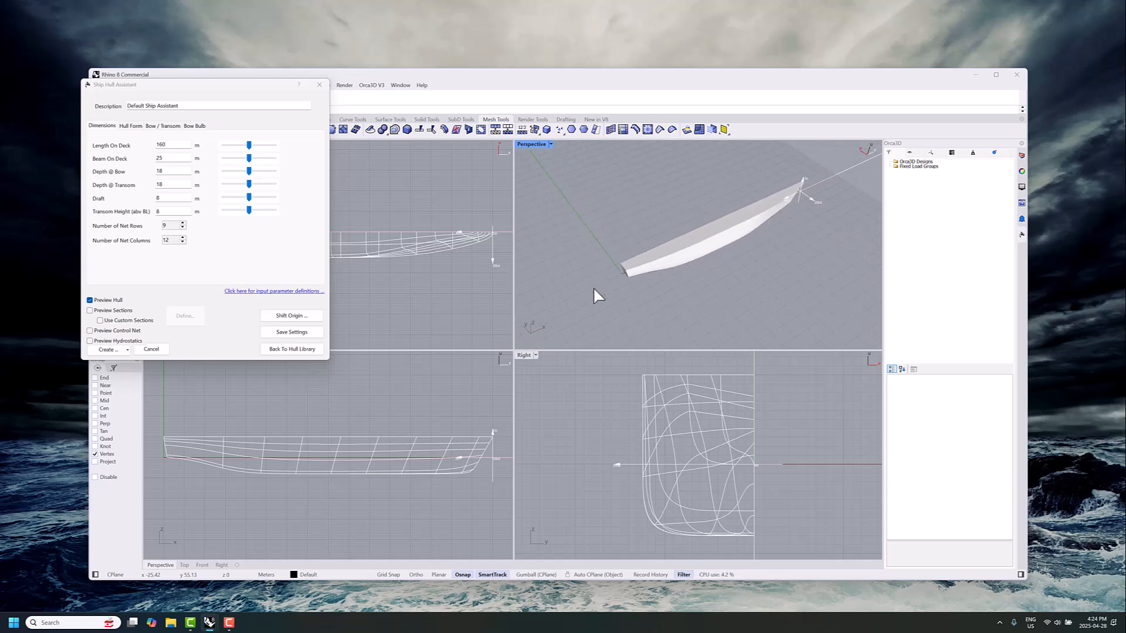
Set the hull's Length On Deck to 100 m in the Ship Hull Assistant.
{"action": "double_click", "coordinate": [160, 144]}
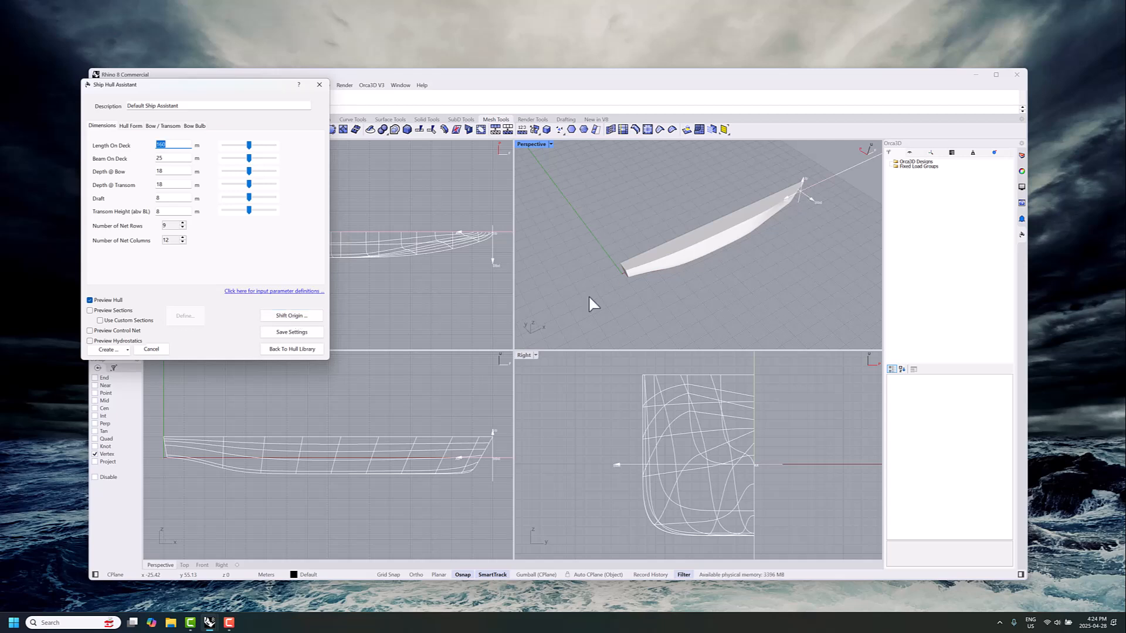
{"action": "left_click", "coordinate": [171, 147]}
{"action": "double_click", "coordinate": [172, 146]}
{"action": "type", "text": "100"}
{"action": "left_click", "coordinate": [175, 157]}
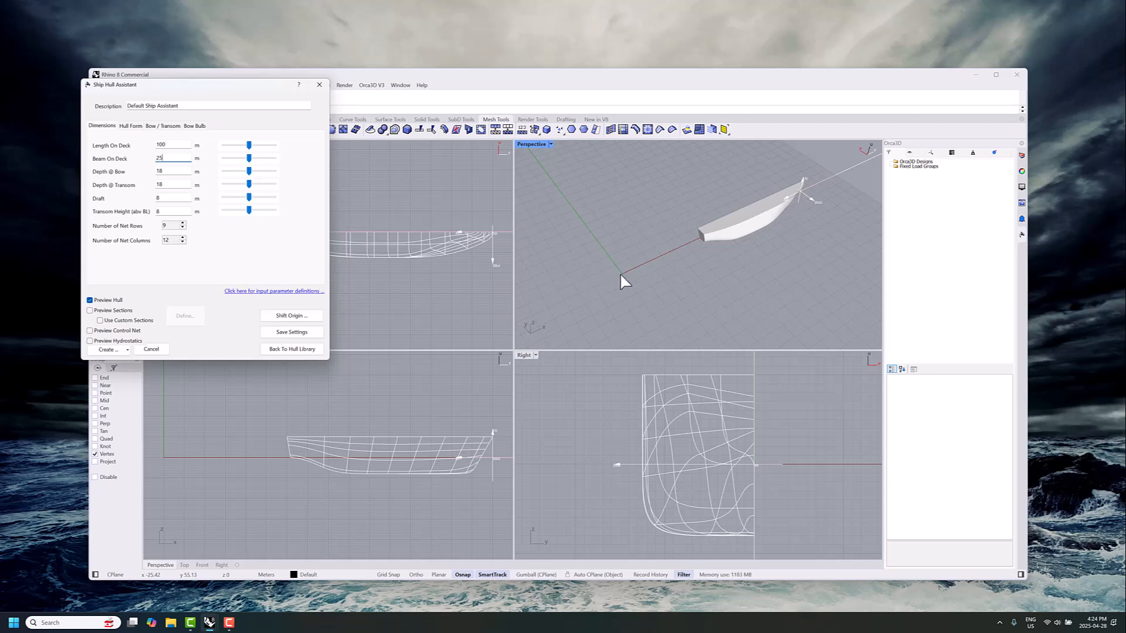
Shift the previewed hull's origin to 100,0,0.
{"action": "left_click", "coordinate": [273, 316]}
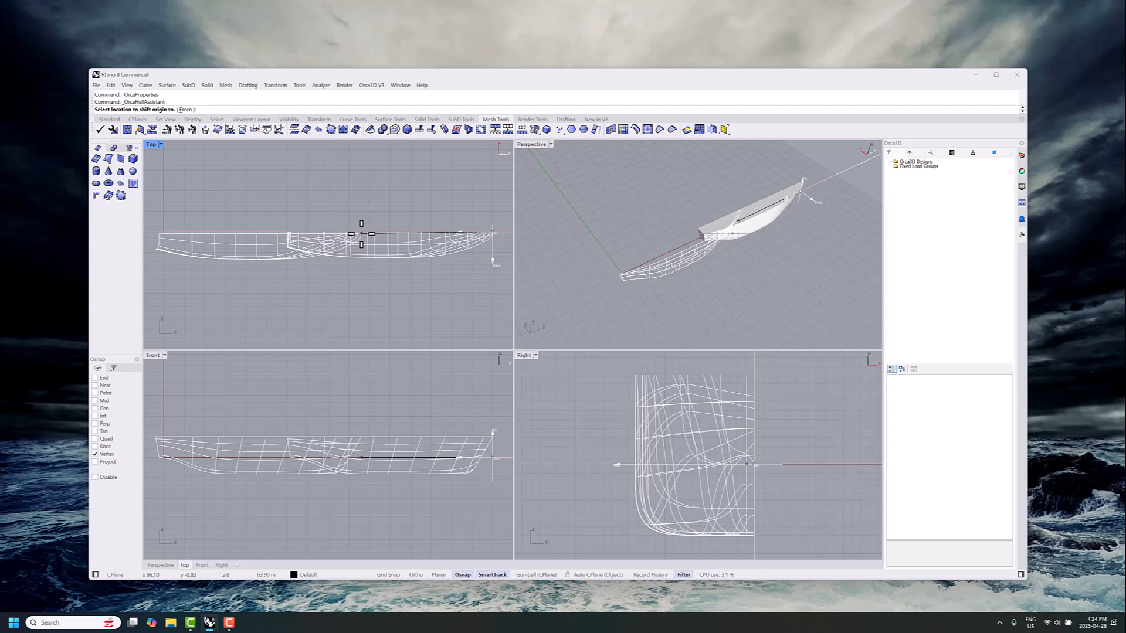
{"action": "type", "text": "100,0,0"}
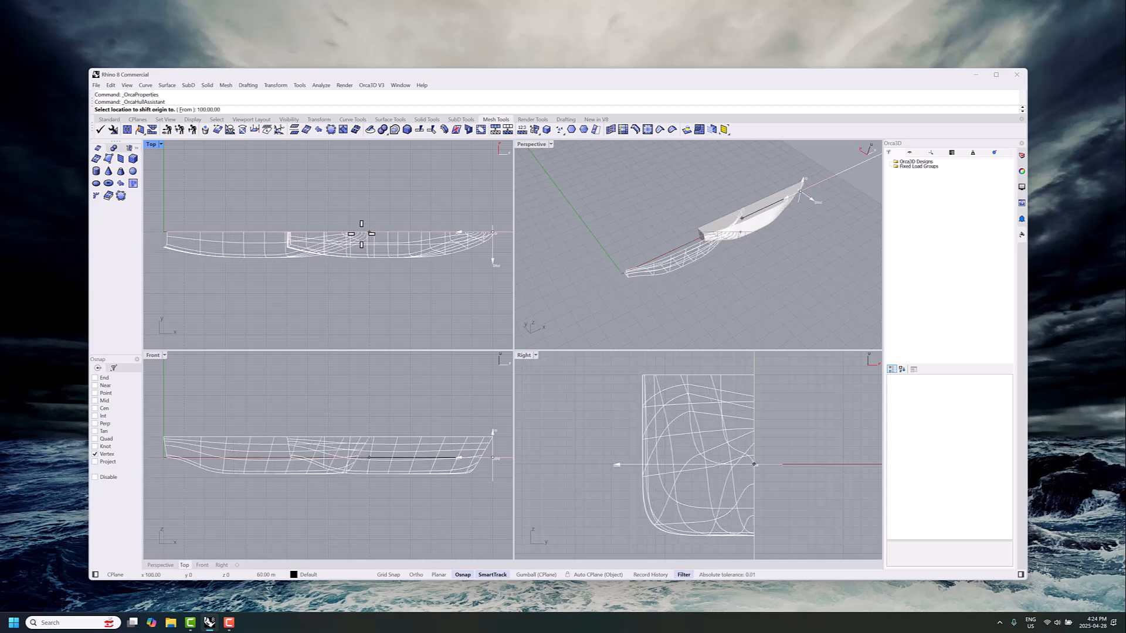
{"action": "key", "text": "BackSpace"}
{"action": "key", "text": "Return"}
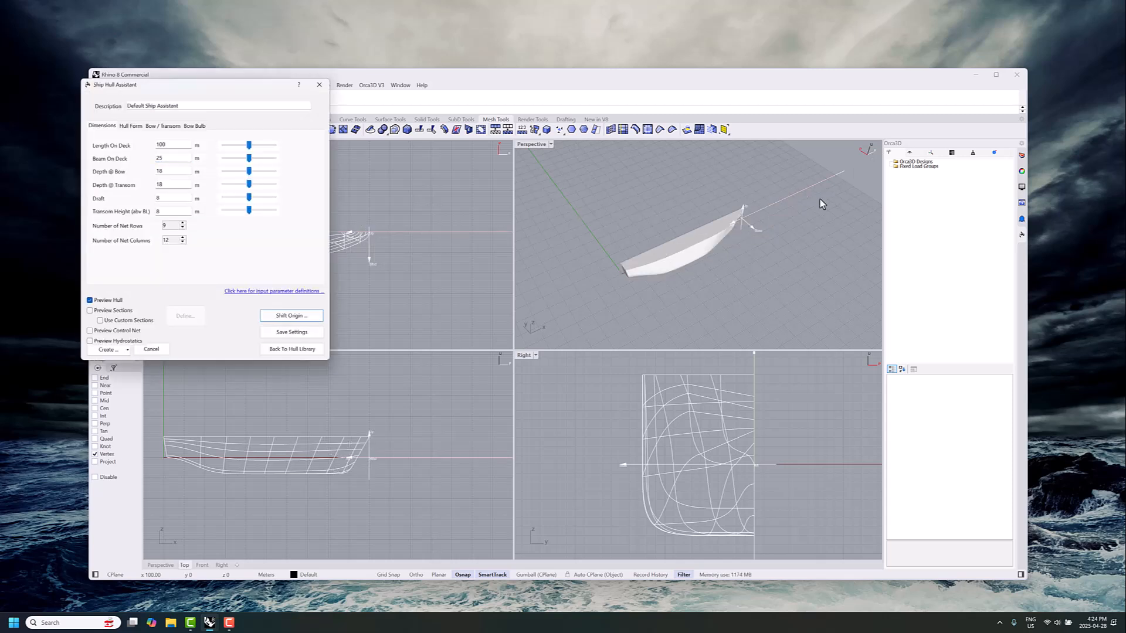
Examine from several angles how the shifted hull preview's transom, bow and keel lie relative to the axes.
{"action": "scroll", "coordinate": [628, 272], "scroll_direction": "up", "scroll_amount": 5}
{"action": "scroll", "coordinate": [628, 272], "scroll_direction": "down", "scroll_amount": 3}
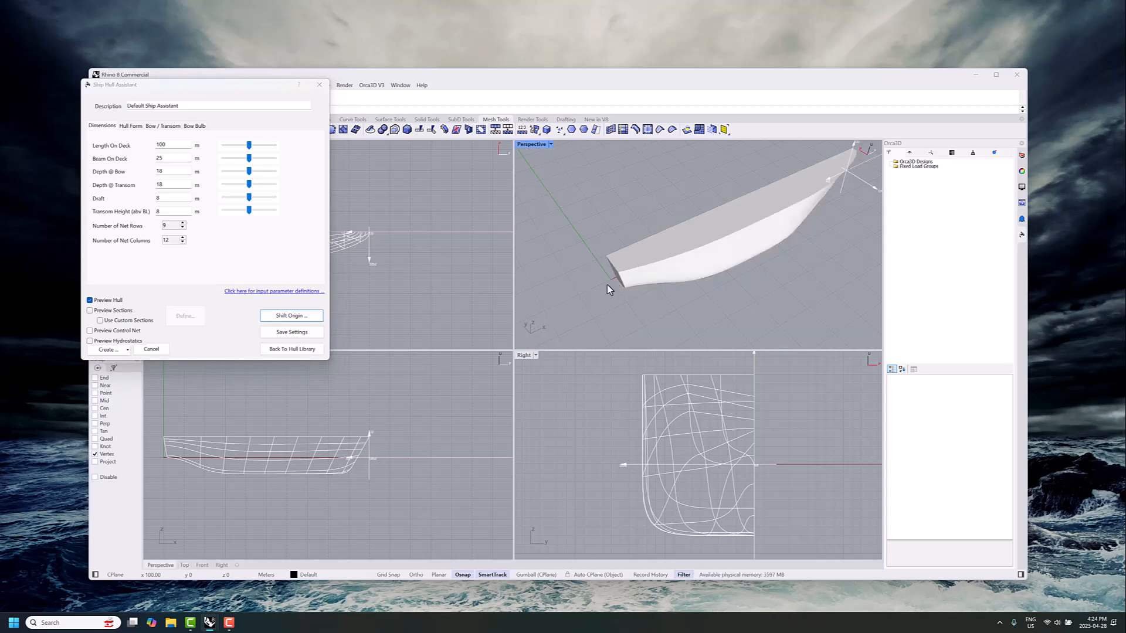
{"action": "right_click_drag", "start_coordinate": [752, 259], "coordinate": [635, 231]}
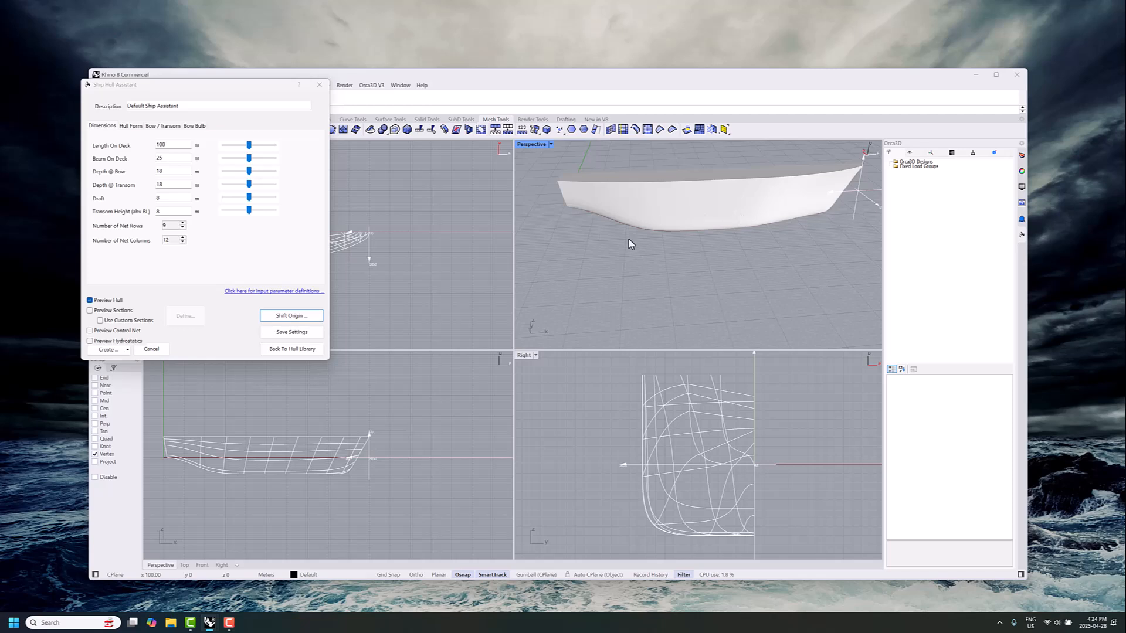
{"action": "right_click_drag", "start_coordinate": [809, 212], "coordinate": [754, 233]}
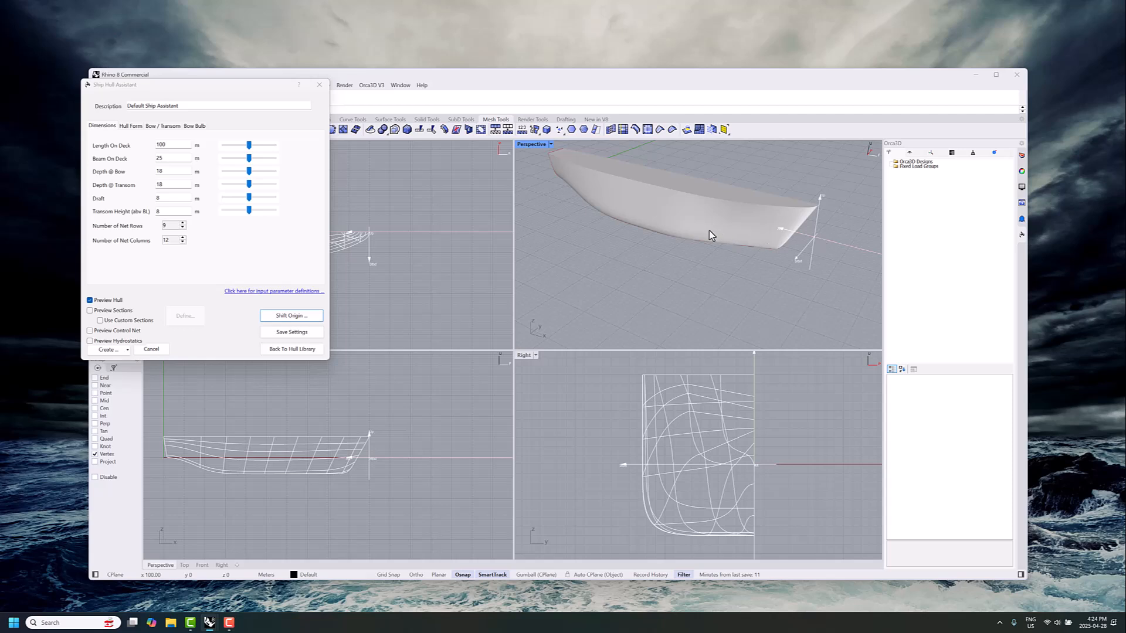
{"action": "right_click_drag", "start_coordinate": [709, 232], "coordinate": [659, 276]}
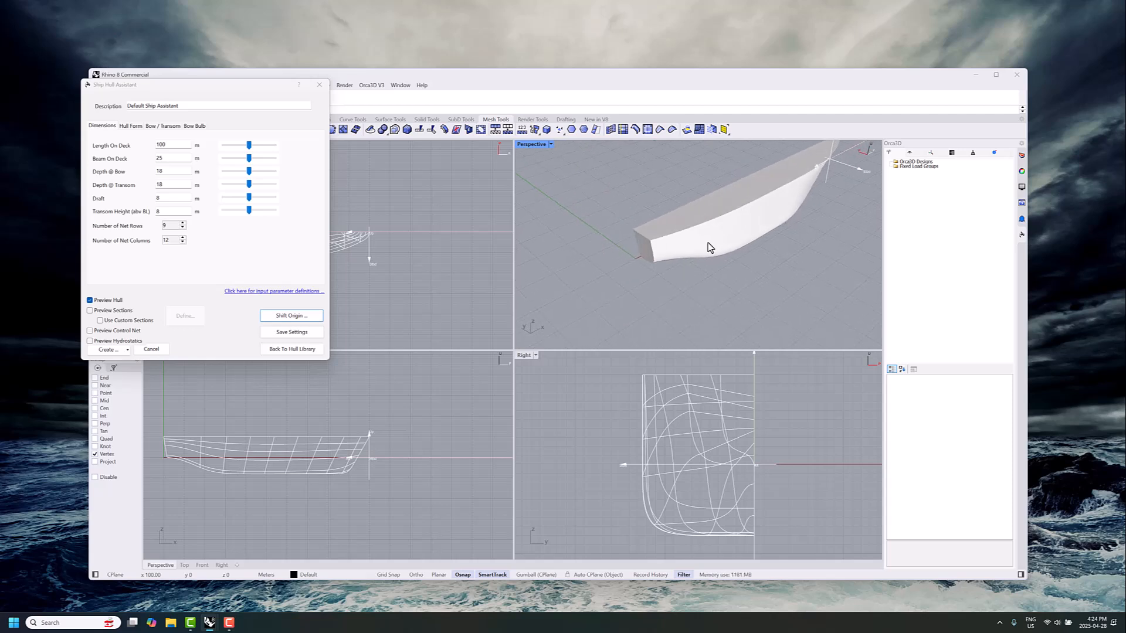
{"action": "right_click_drag", "start_coordinate": [709, 247], "coordinate": [621, 191]}
{"action": "mouse_move", "coordinate": [727, 209]}
{"action": "right_mouse_down"}
{"action": "mouse_move", "coordinate": [770, 211]}
{"action": "mouse_move", "coordinate": [728, 215]}
{"action": "right_mouse_up"}
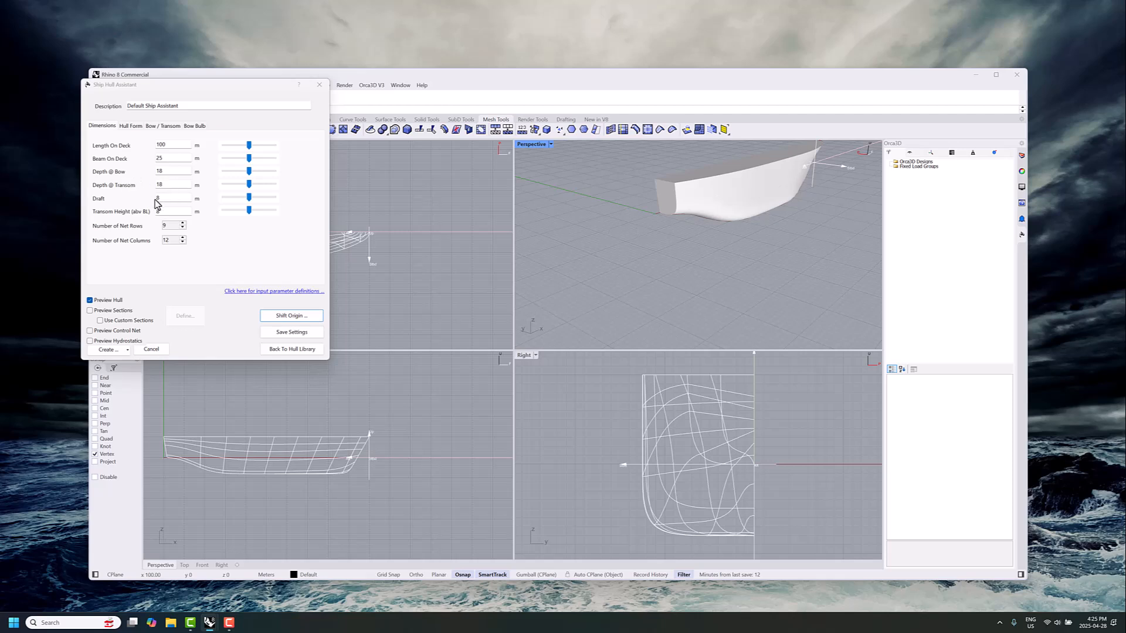
Set the hull's draft to 0 m and check the preview's keel against the ground plane.
{"action": "double_click", "coordinate": [156, 199]}
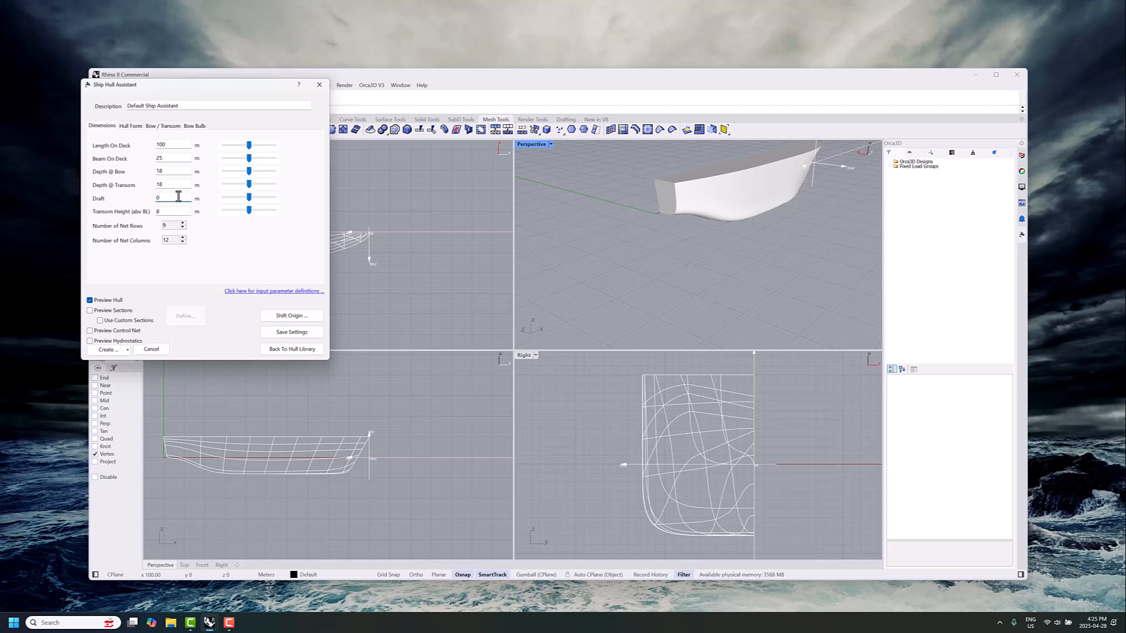
{"action": "left_click", "coordinate": [176, 186]}
{"action": "right_click_drag", "start_coordinate": [643, 218], "coordinate": [641, 186]}
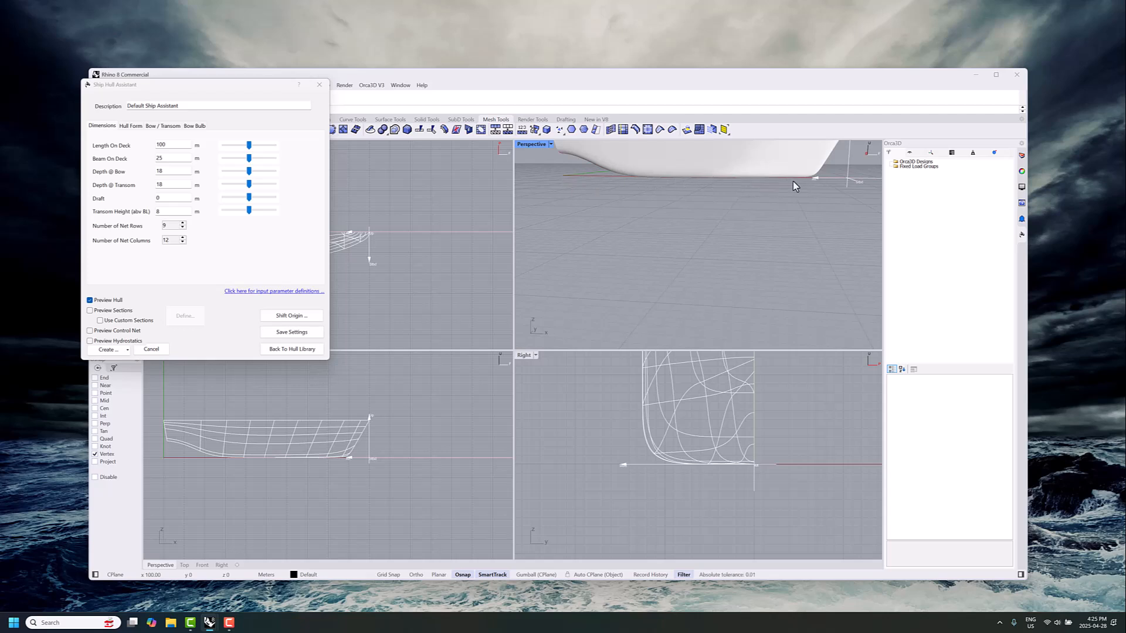
{"action": "right_click_drag", "start_coordinate": [691, 178], "coordinate": [663, 217]}
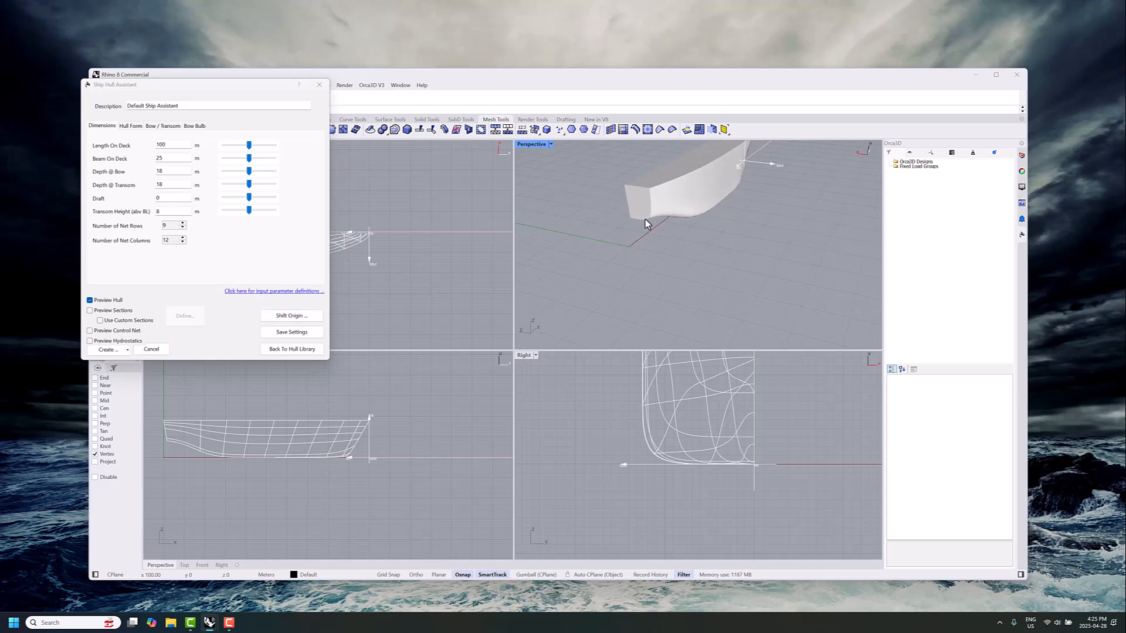
{"action": "right_click_drag", "start_coordinate": [645, 219], "coordinate": [710, 242]}
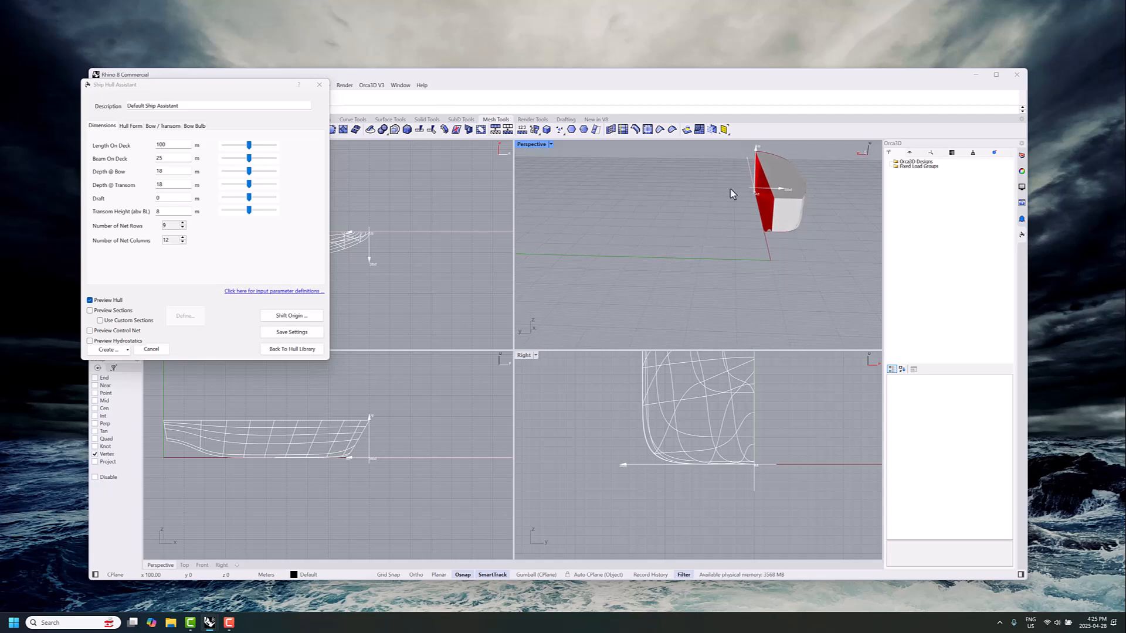
Create the port-side hull, deck and transom surfaces from the Ship Hull Assistant.
{"action": "left_click", "coordinate": [126, 350]}
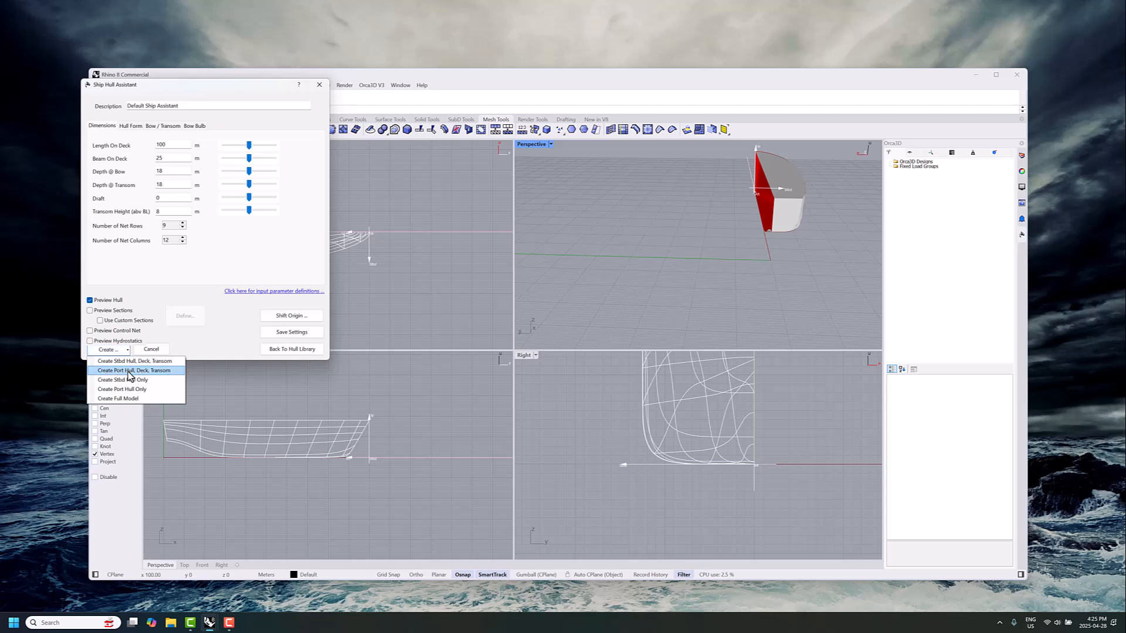
{"action": "left_click", "coordinate": [155, 372]}
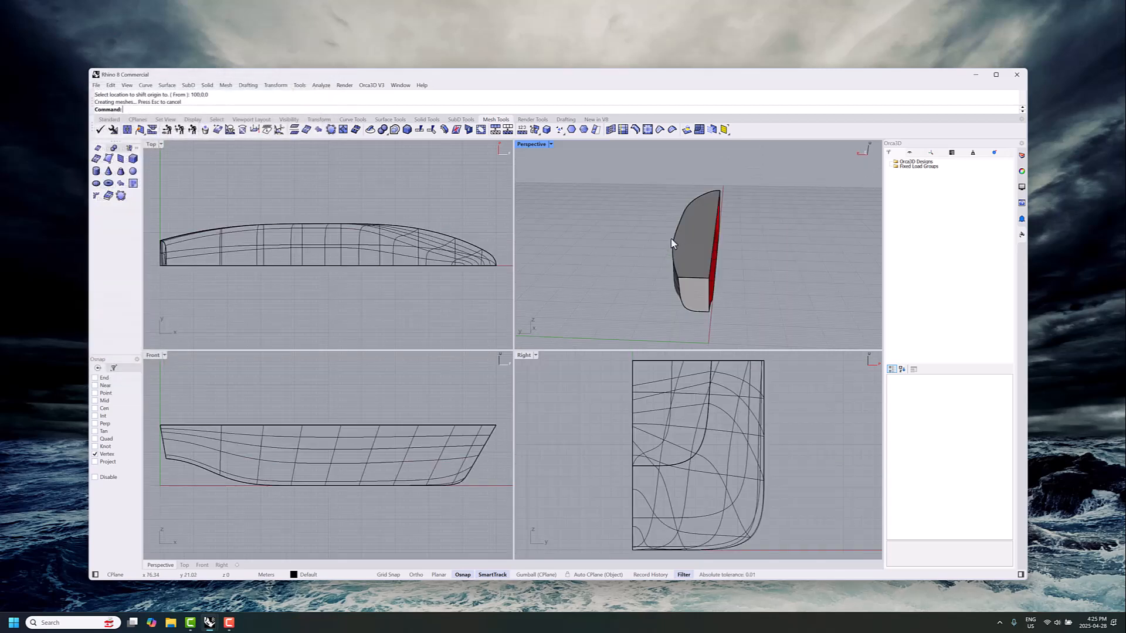
{"action": "right_click_drag", "start_coordinate": [711, 261], "coordinate": [680, 235]}
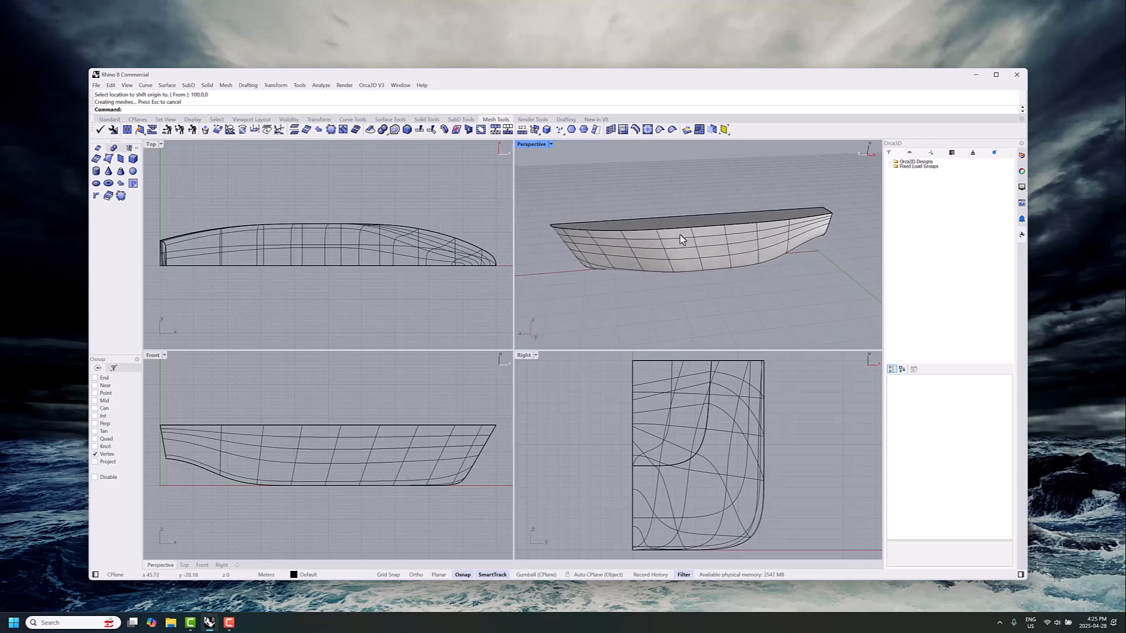
{"action": "right_click_drag", "start_coordinate": [698, 293], "coordinate": [701, 265]}
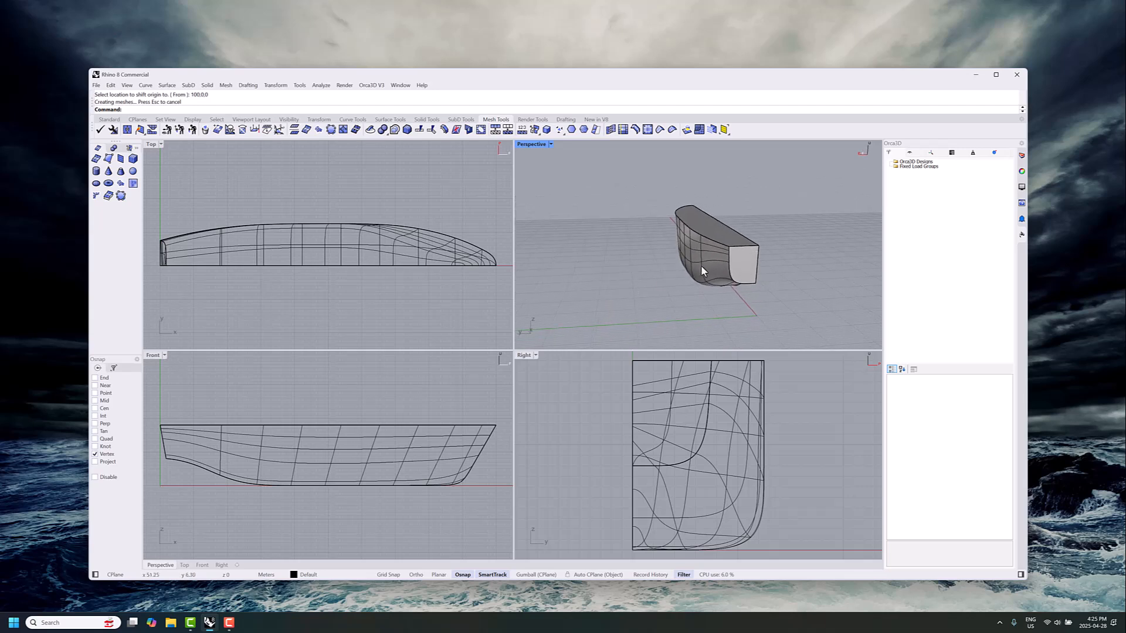
Run QuadRemesh on the deck, transom and hull surfaces together, with the input objects hidden in the preview.
{"action": "left_click", "coordinate": [706, 263]}
{"action": "left_click", "coordinate": [733, 262]}
{"action": "left_click", "coordinate": [725, 242]}
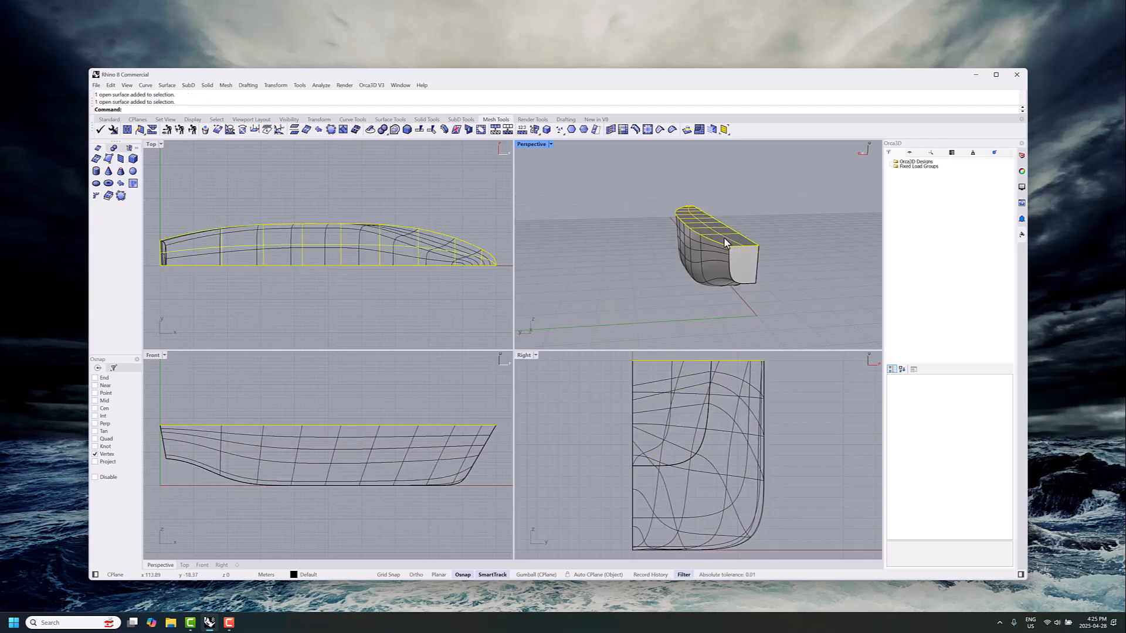
{"action": "left_click", "coordinate": [726, 268], "text": "shift"}
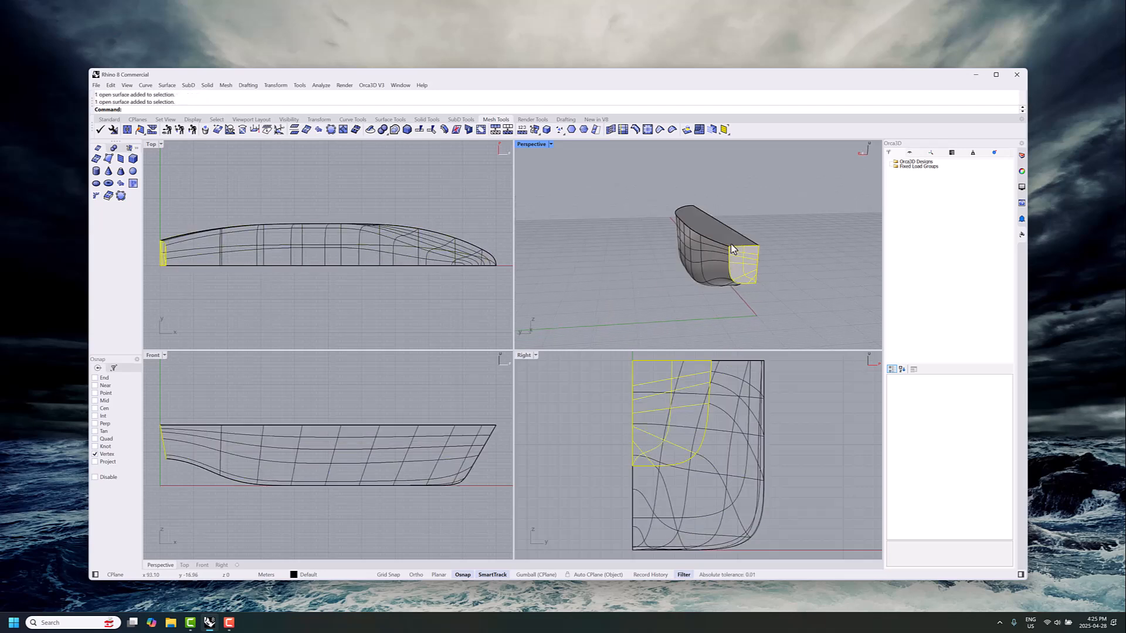
{"action": "left_click", "coordinate": [697, 260], "text": "shift"}
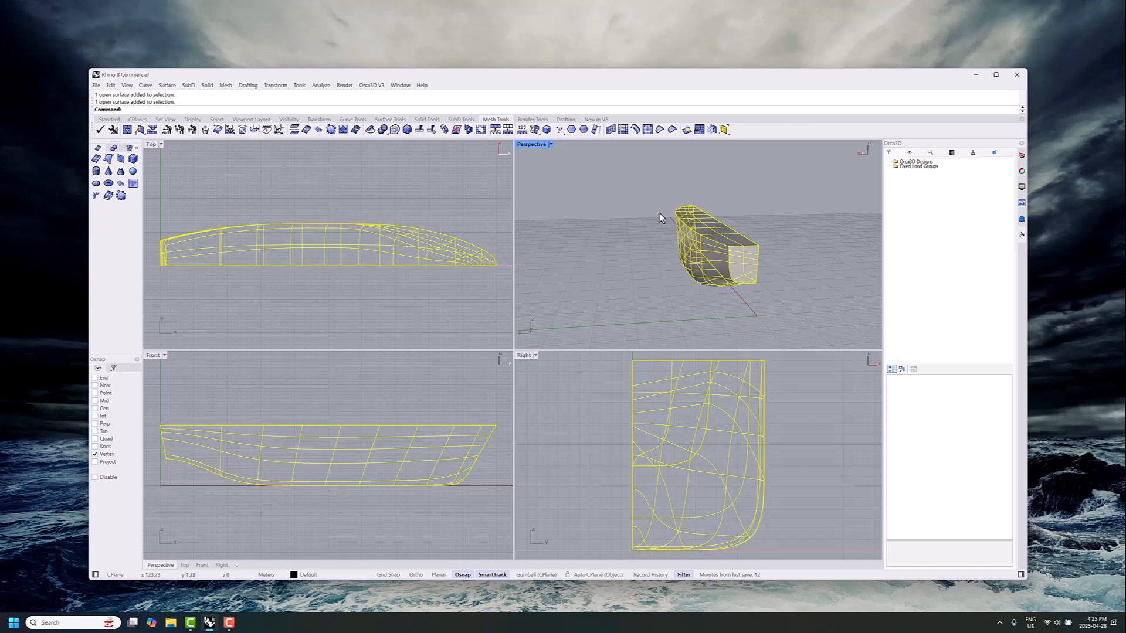
{"action": "type", "text": "QuadRe"}
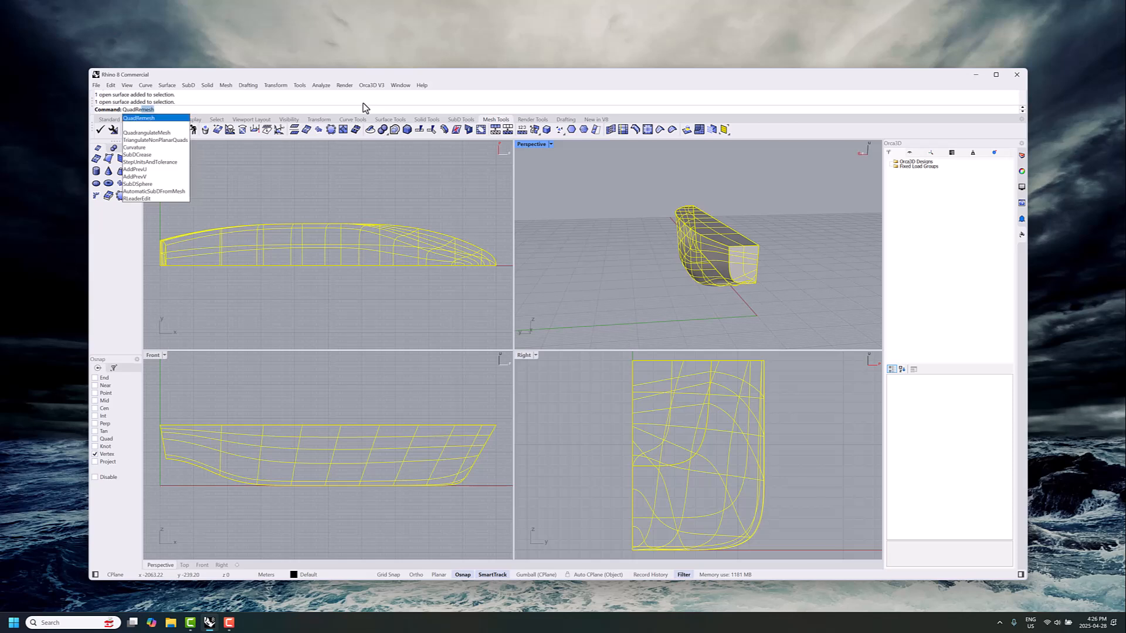
{"action": "key", "text": "Return"}
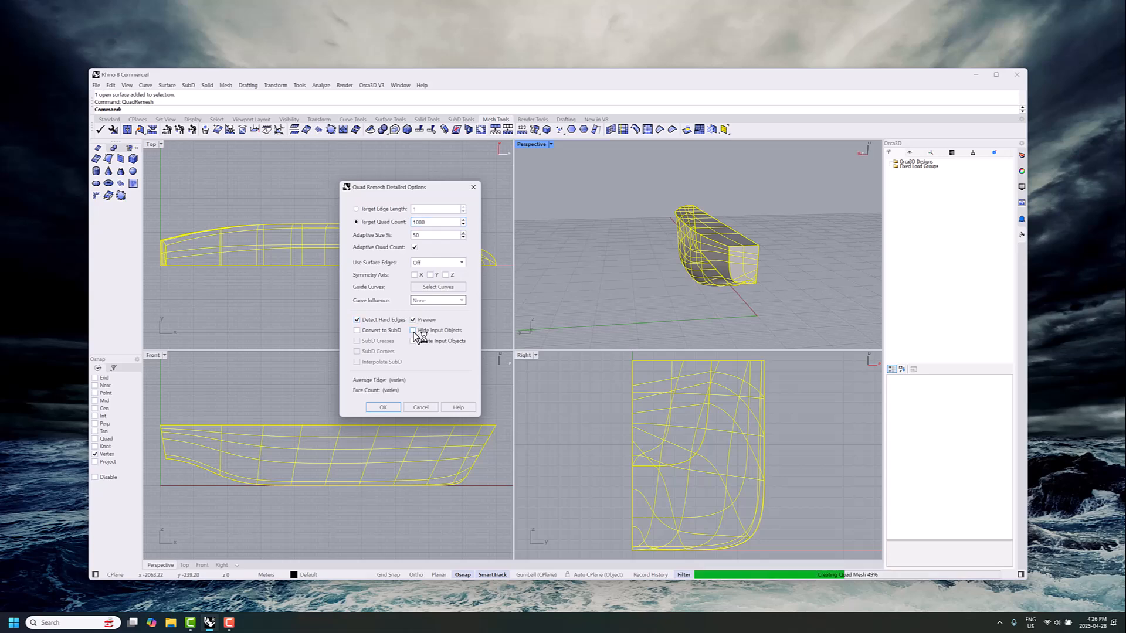
{"action": "left_click", "coordinate": [412, 330]}
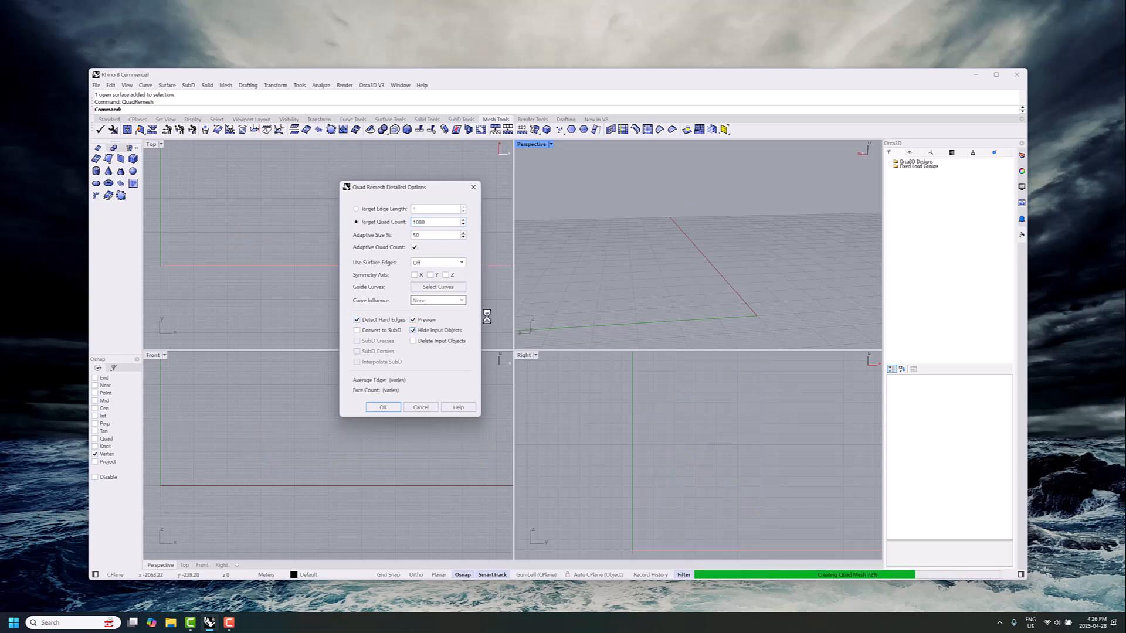
Try X-axis symmetry on the quad remesh preview, and turn it off again.
{"action": "left_click", "coordinate": [414, 276]}
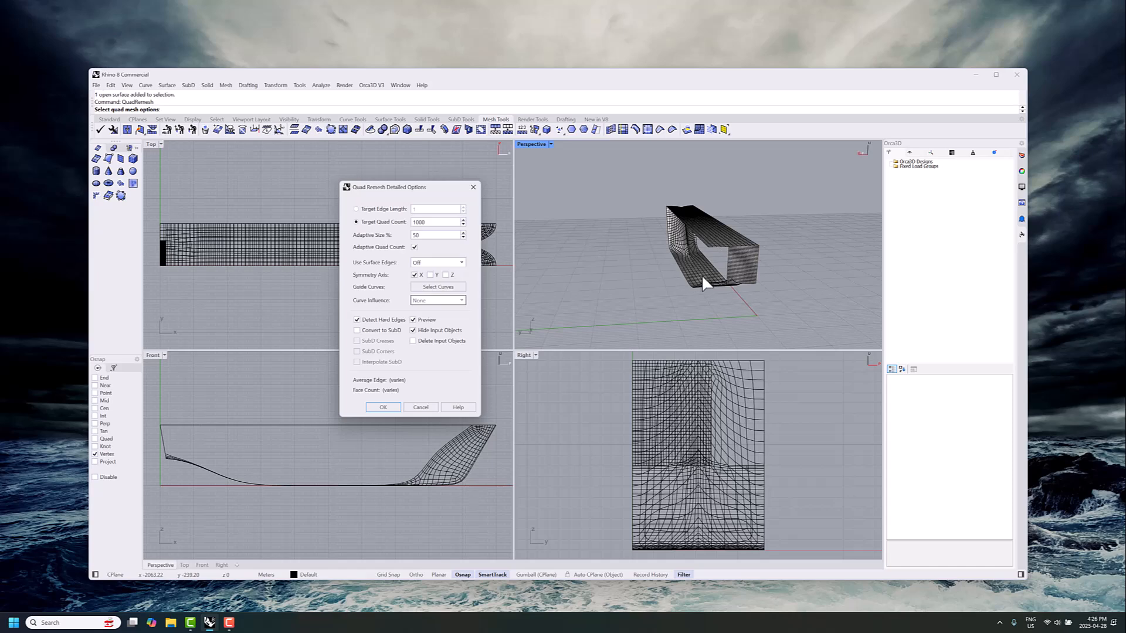
{"action": "right_click_drag", "start_coordinate": [701, 274], "coordinate": [792, 273]}
{"action": "left_click", "coordinate": [415, 275]}
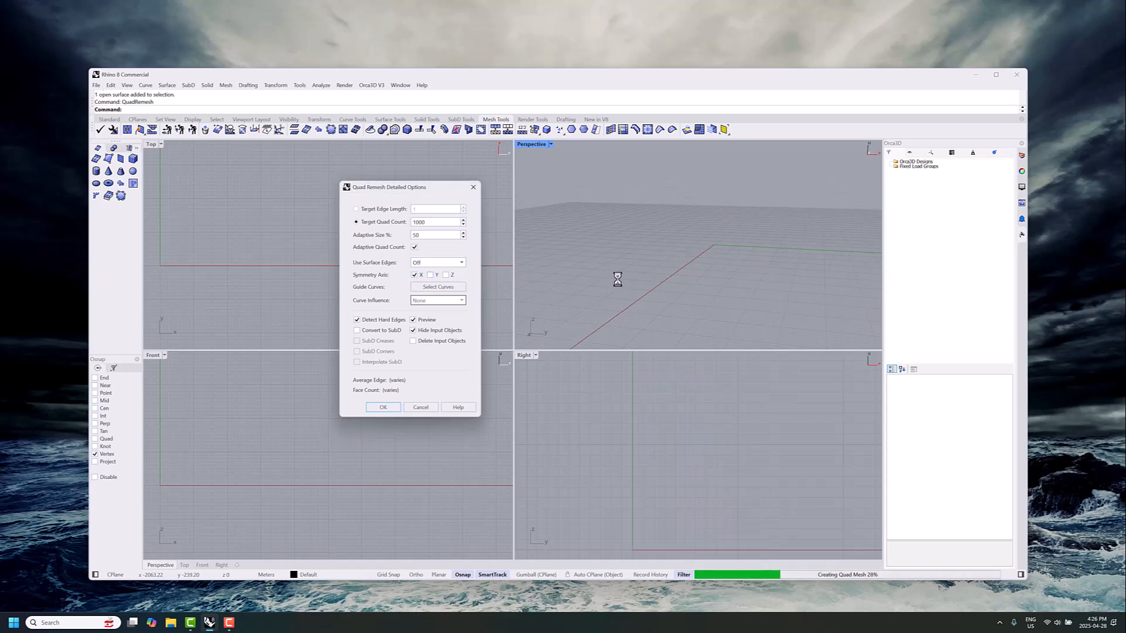
{"action": "right_click_drag", "start_coordinate": [613, 278], "coordinate": [854, 276]}
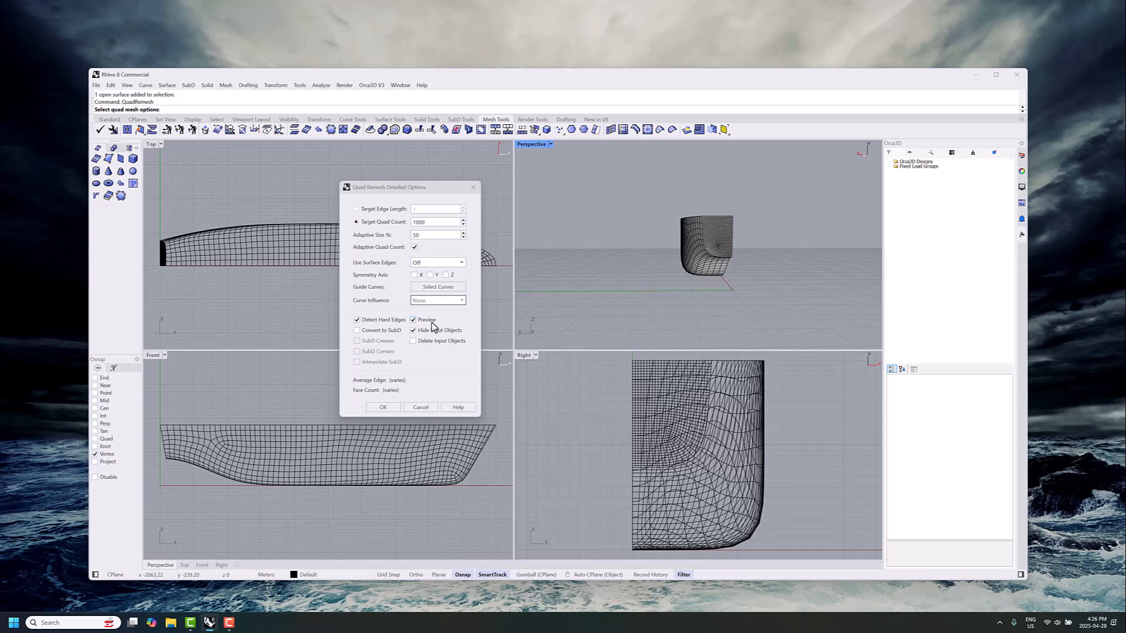
Remesh the surfaces with a target quad count of 500 and deletion of the input objects, and deselect the resulting meshes.
{"action": "left_click", "coordinate": [415, 225]}
{"action": "type", "text": "500"}
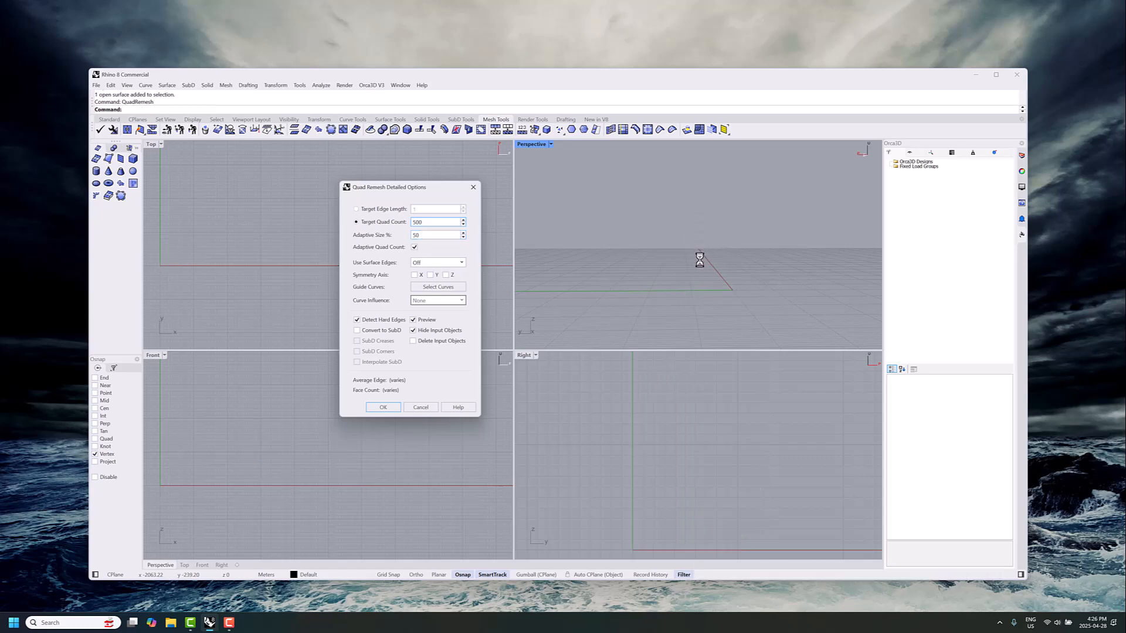
{"action": "right_click_drag", "start_coordinate": [681, 250], "coordinate": [714, 250]}
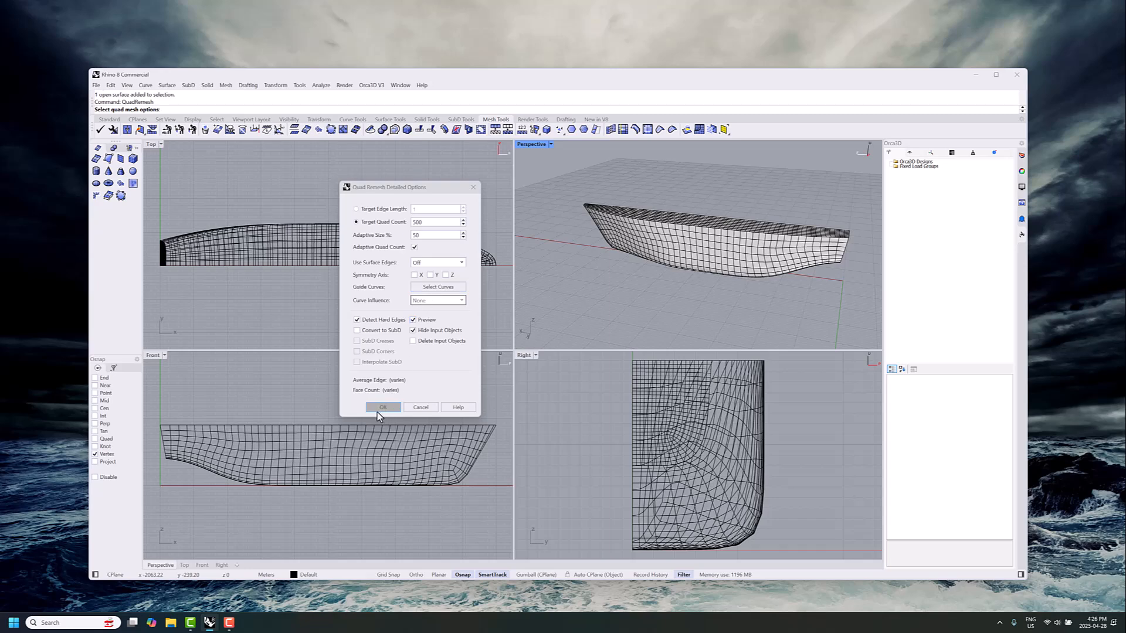
{"action": "left_click", "coordinate": [427, 341]}
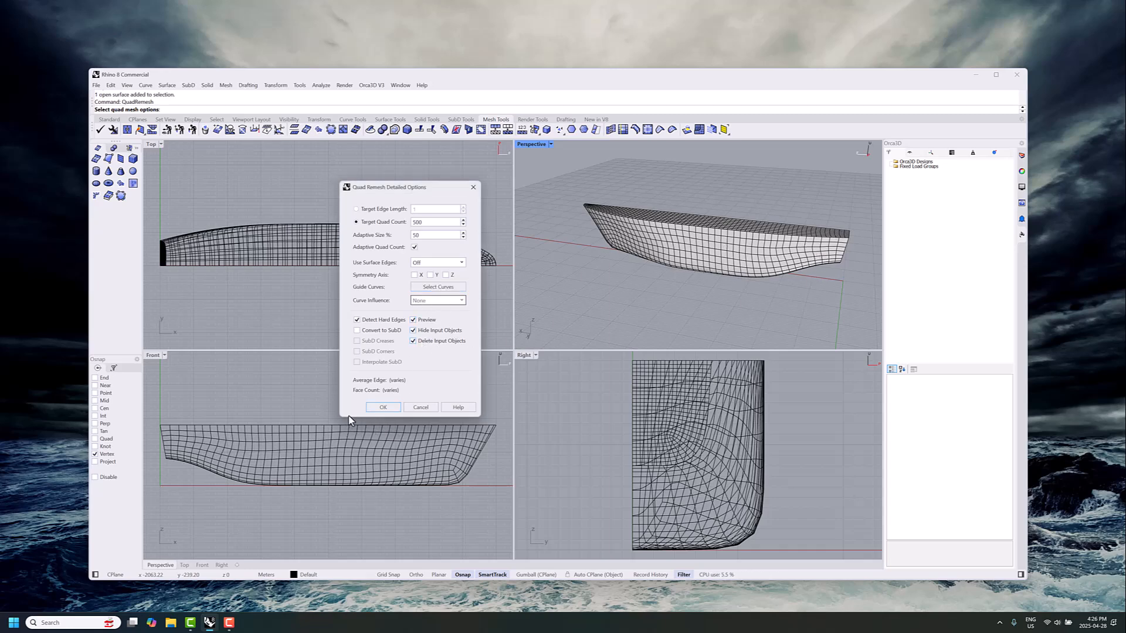
{"action": "left_click", "coordinate": [381, 407]}
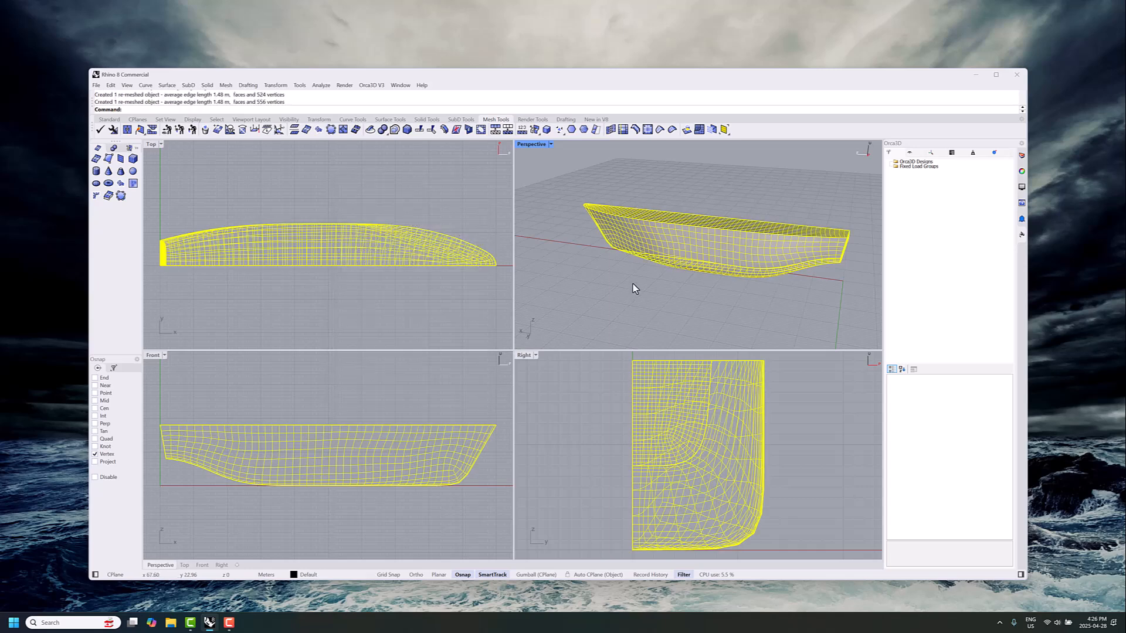
{"action": "right_click_drag", "start_coordinate": [632, 284], "coordinate": [516, 265]}
{"action": "left_click", "coordinate": [705, 288]}
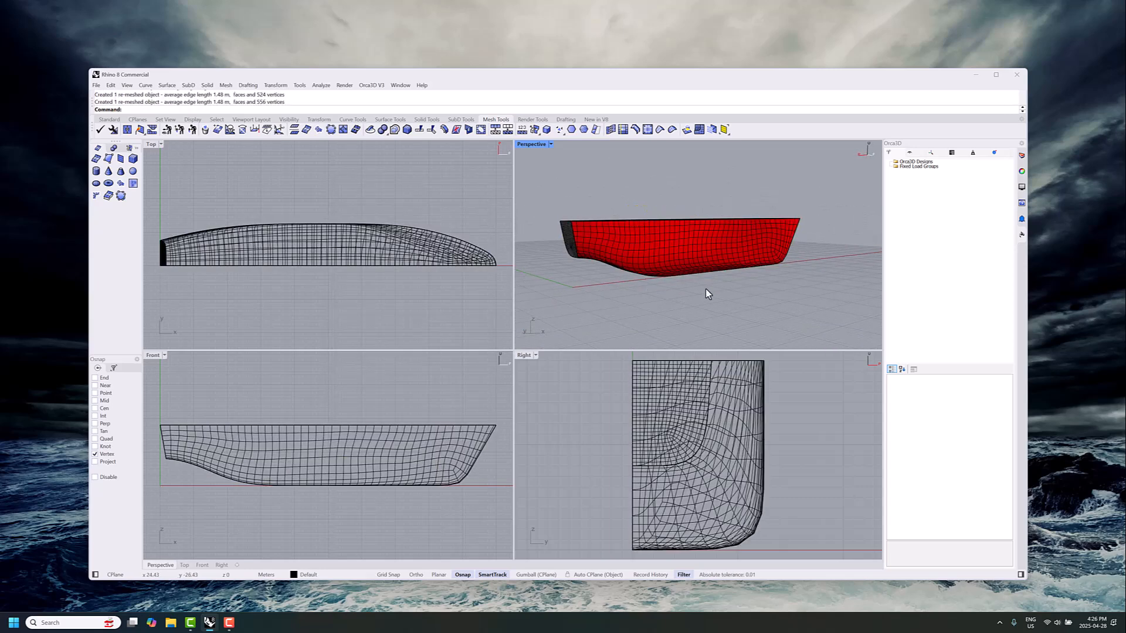
{"action": "right_click_drag", "start_coordinate": [705, 288], "coordinate": [689, 240]}
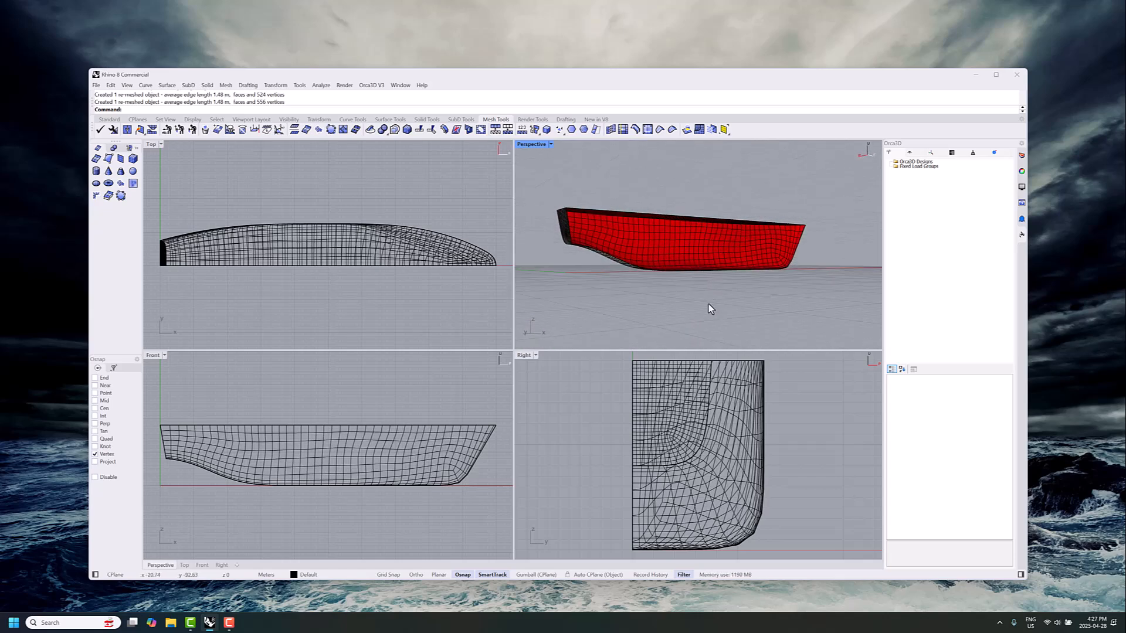
{"action": "right_click_drag", "start_coordinate": [708, 304], "coordinate": [766, 318]}
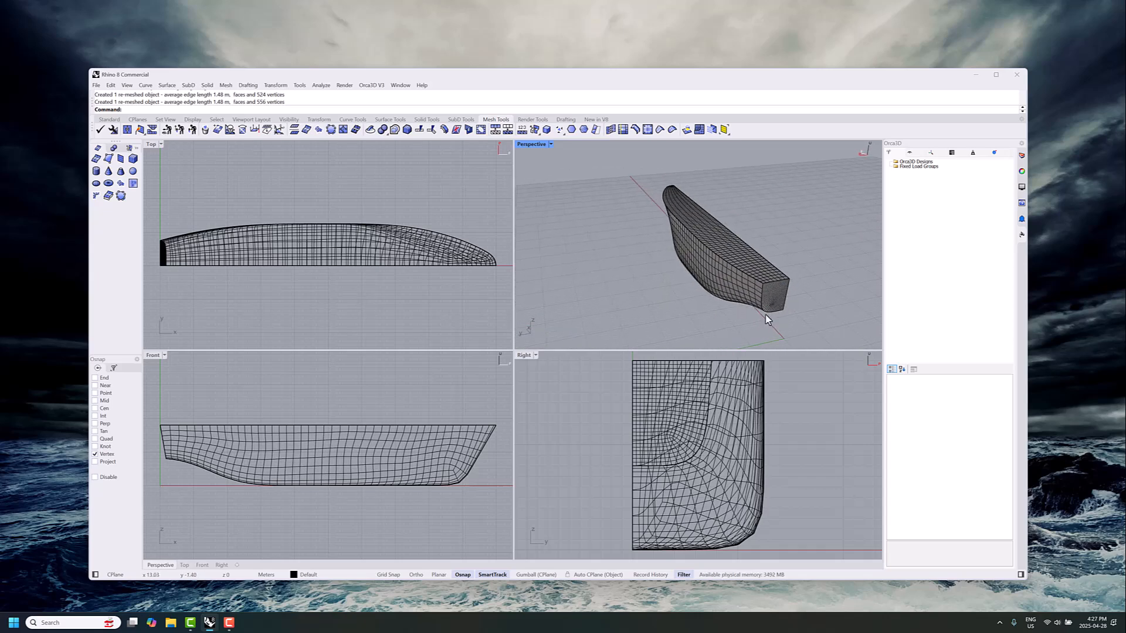
Save the hull mesh model to the Desktop as hull_100m in OBJ format, accepting the existing OBJ export options.
{"action": "left_click", "coordinate": [96, 86]}
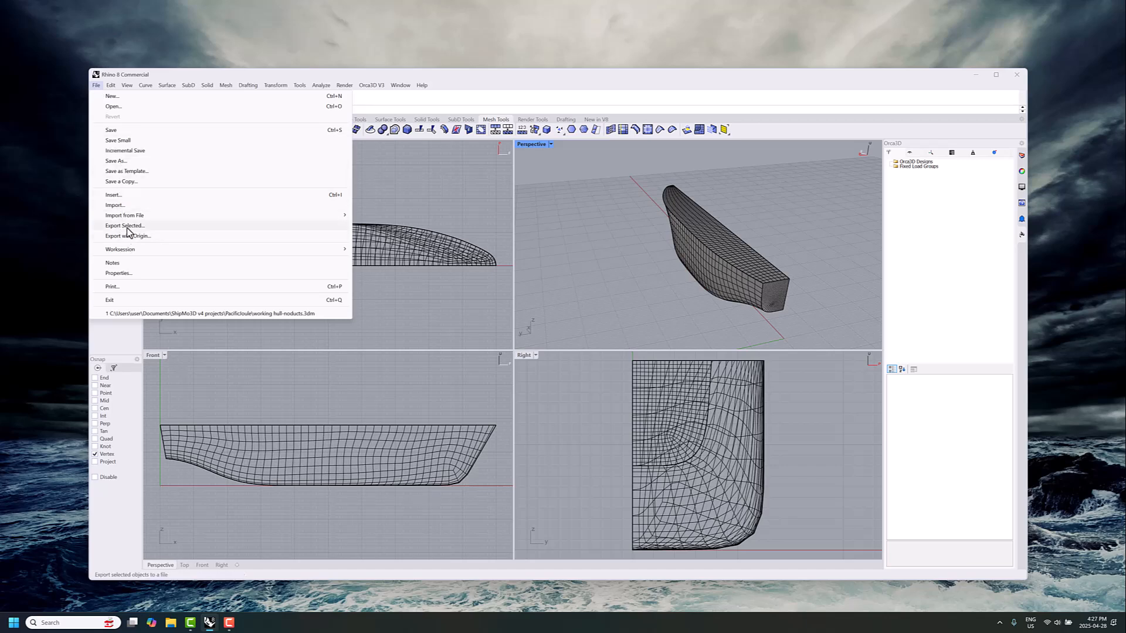
{"action": "left_click", "coordinate": [133, 162]}
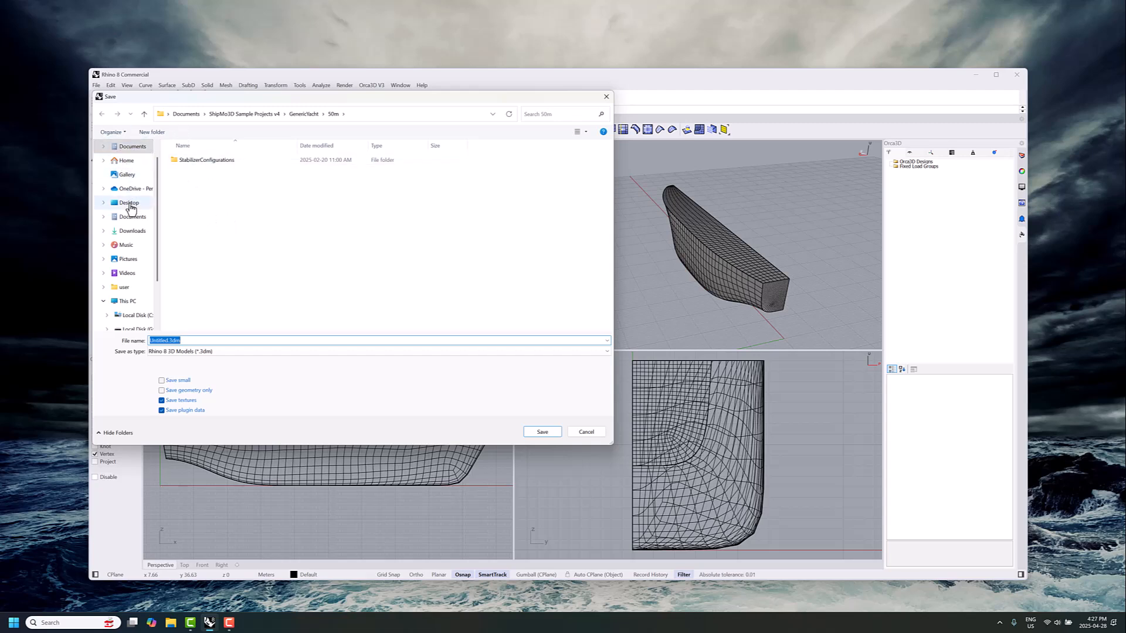
{"action": "left_click", "coordinate": [129, 202]}
{"action": "left_click", "coordinate": [170, 352]}
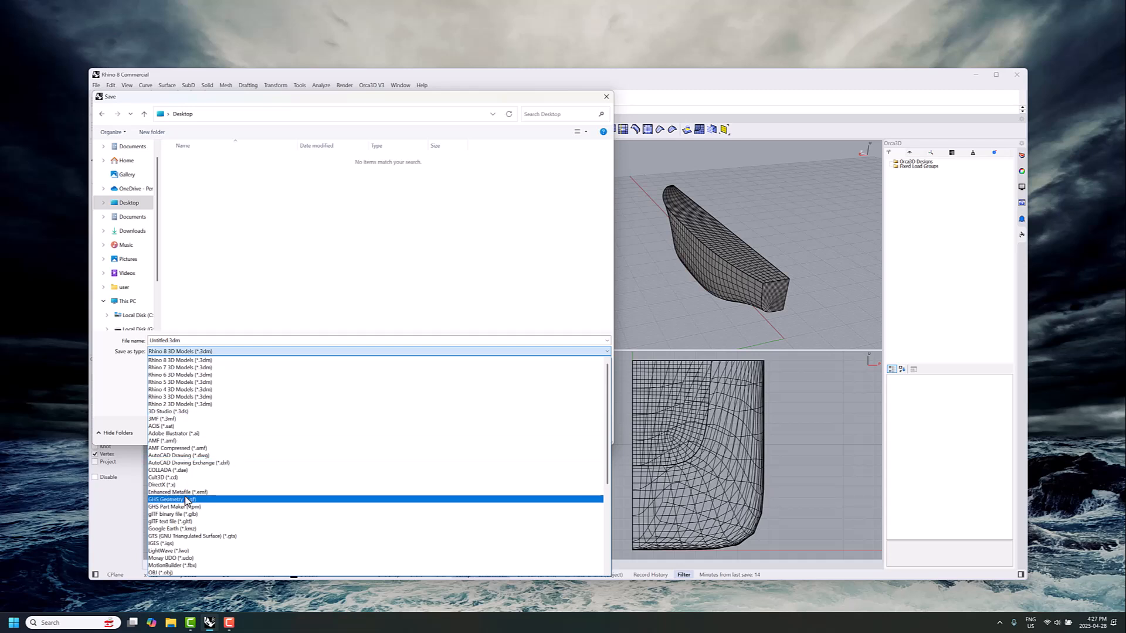
{"action": "left_click", "coordinate": [186, 573]}
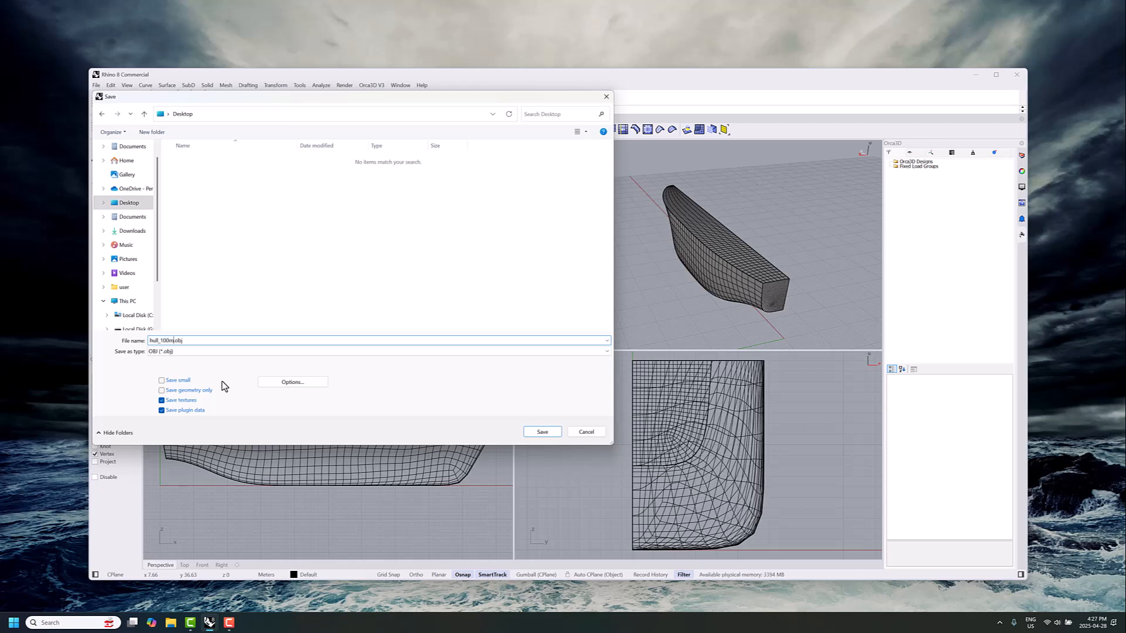
{"action": "left_click", "coordinate": [529, 432]}
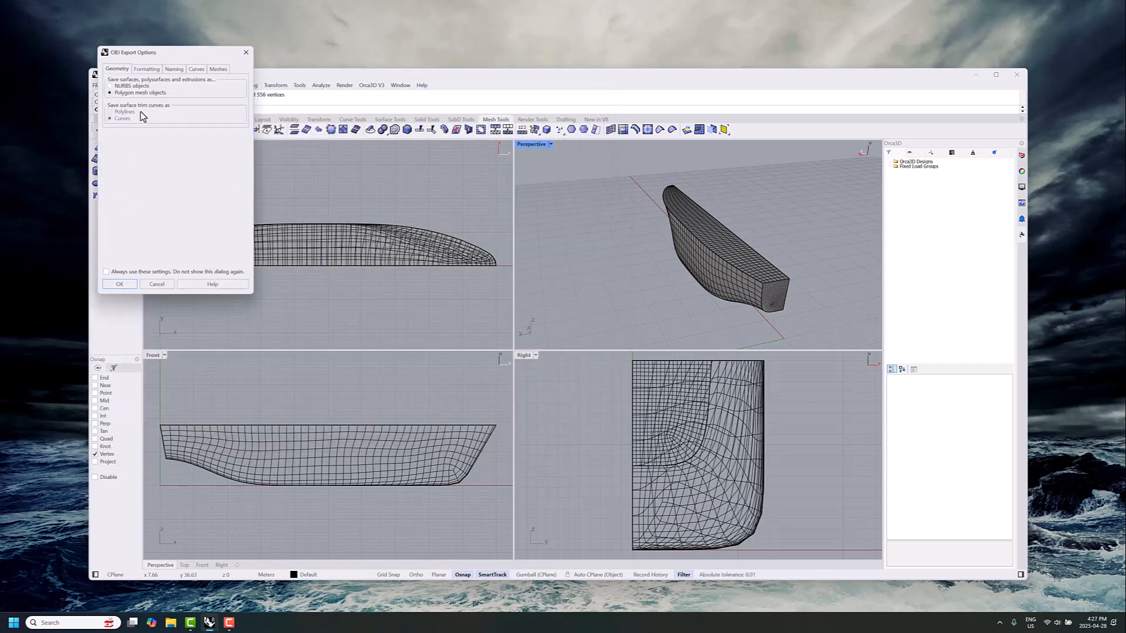
{"action": "left_click", "coordinate": [152, 70]}
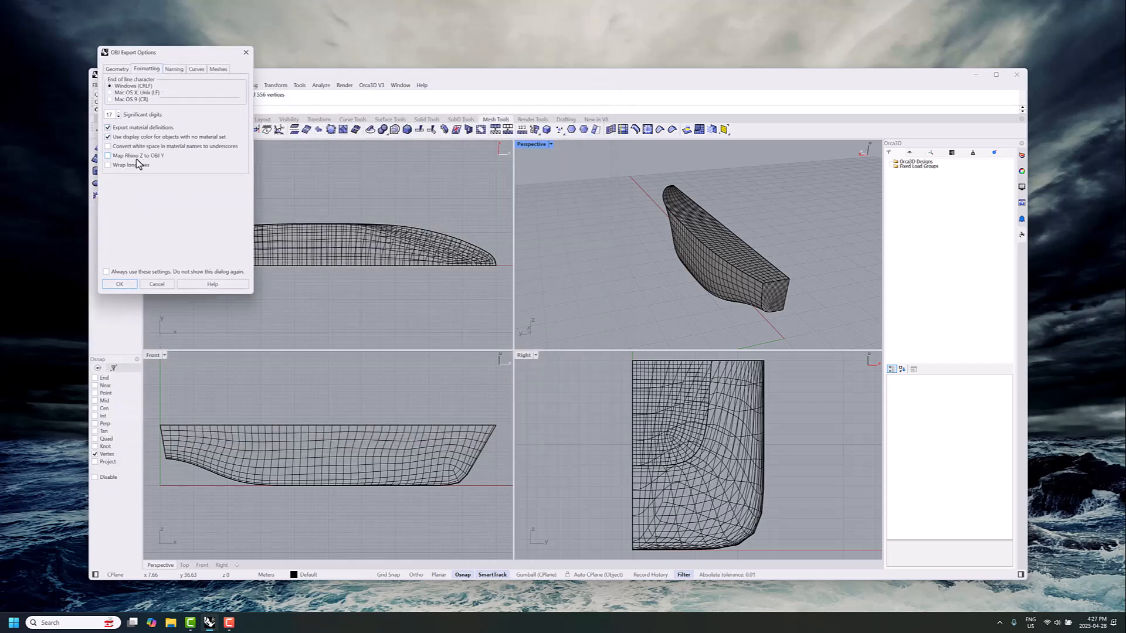
{"action": "left_click", "coordinate": [124, 284]}
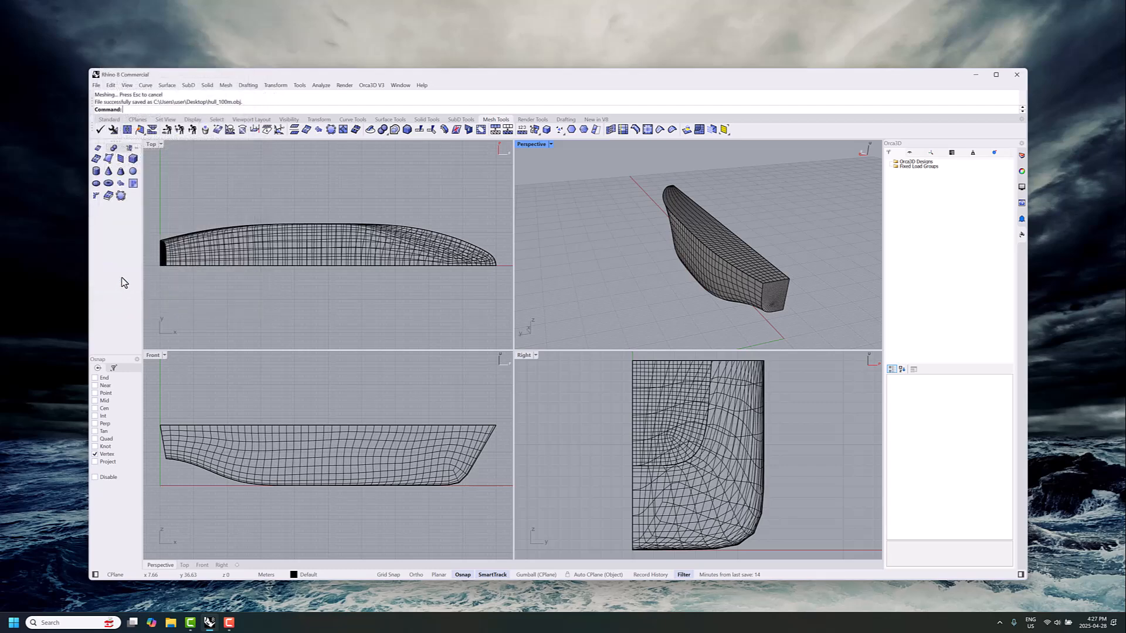
Minimize the modelling window and create a folder named "vessel project" on the desktop.
{"action": "left_click", "coordinate": [973, 75]}
{"action": "left_click", "coordinate": [16, 620]}
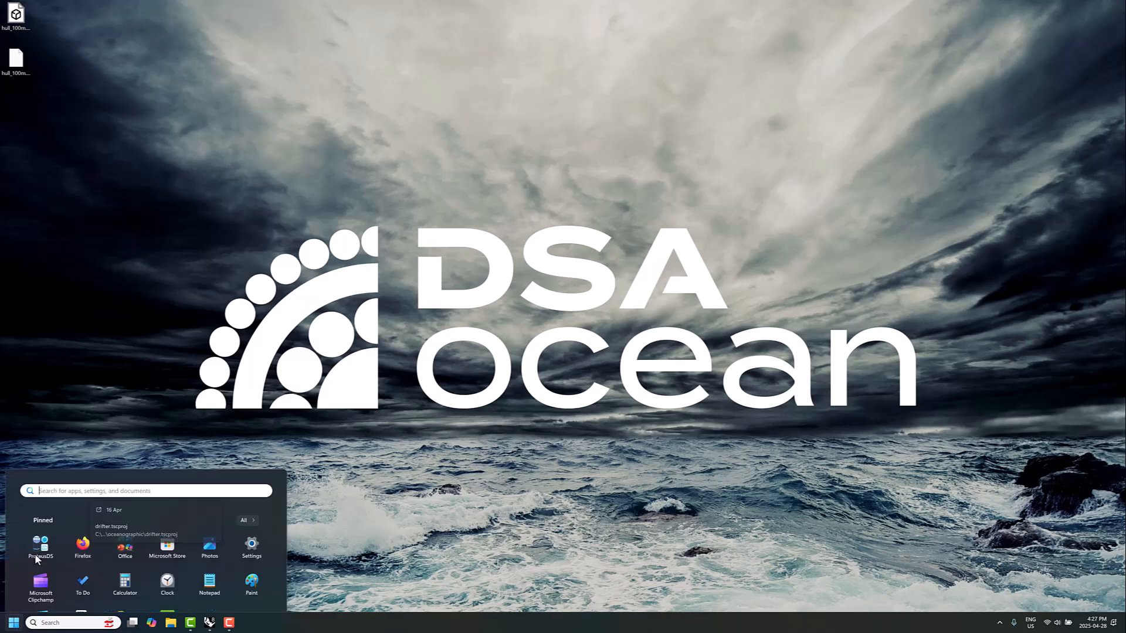
{"action": "left_click", "coordinate": [102, 222]}
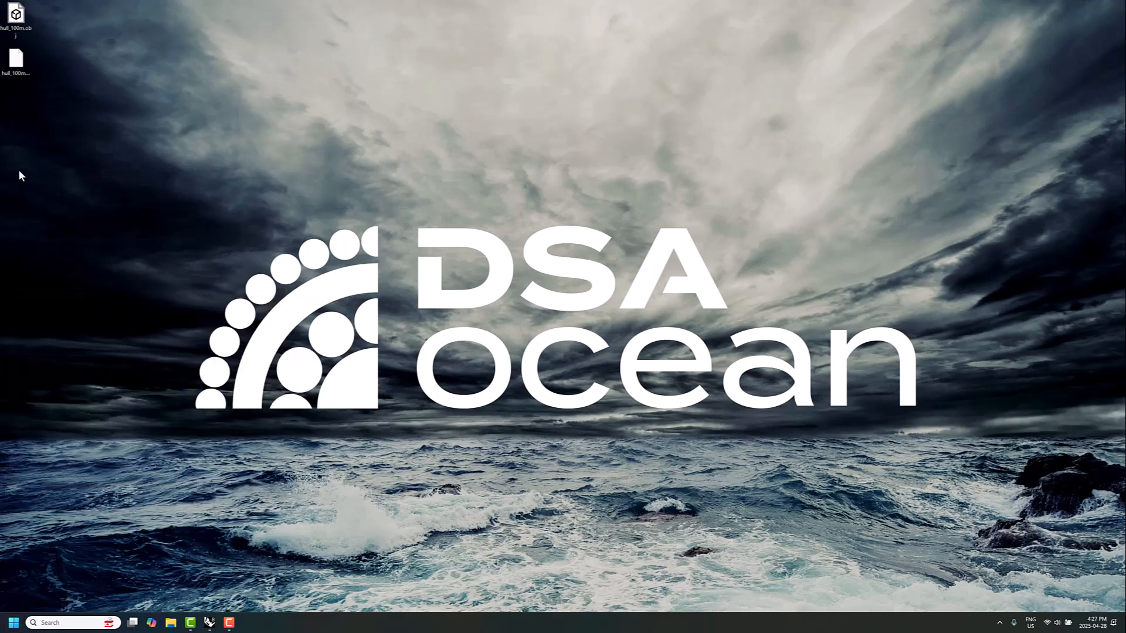
{"action": "right_click", "coordinate": [19, 129]}
{"action": "mouse_move", "coordinate": [50, 188]}
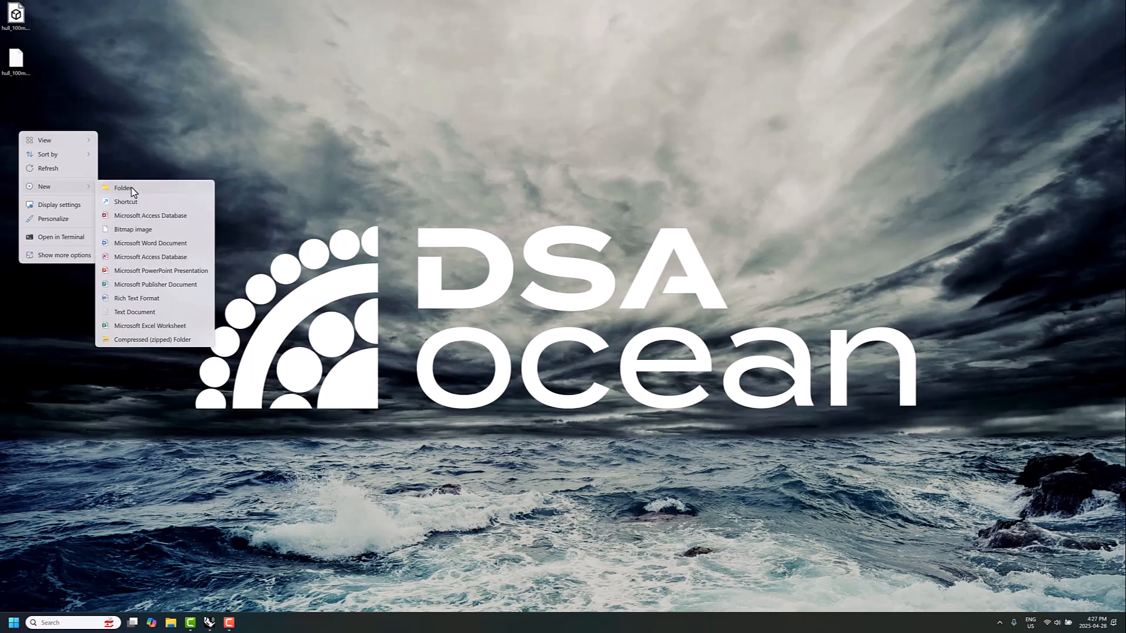
{"action": "left_click", "coordinate": [129, 191]}
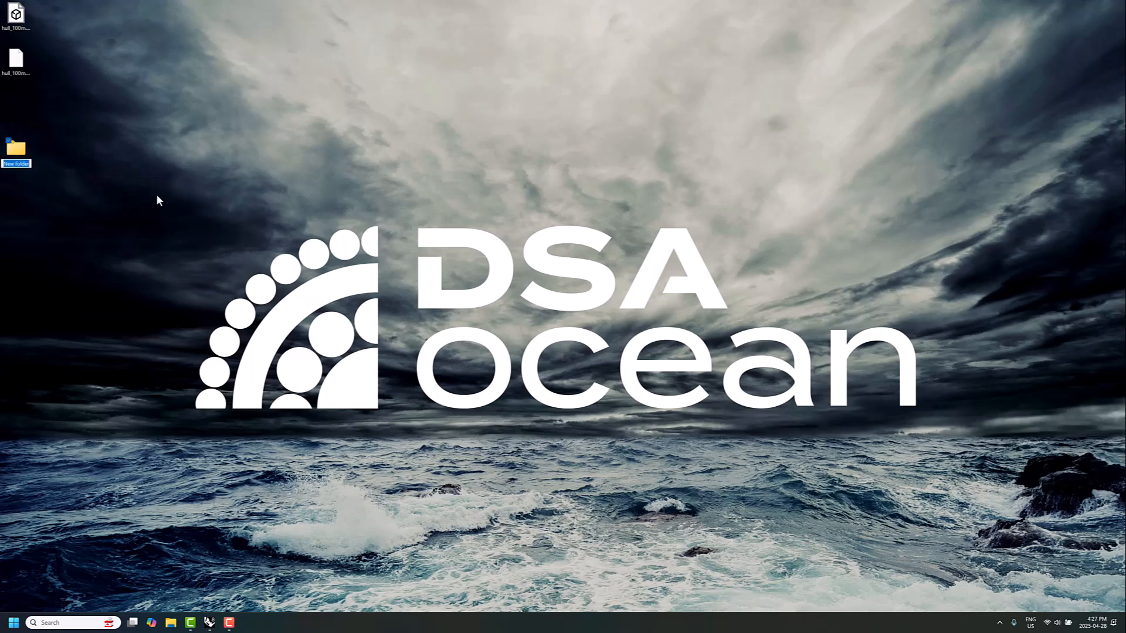
{"action": "type", "text": "vessel project"}
{"action": "key", "text": "Return"}
Launch ShipMo3D and create a new project.
{"action": "left_click", "coordinate": [8, 625]}
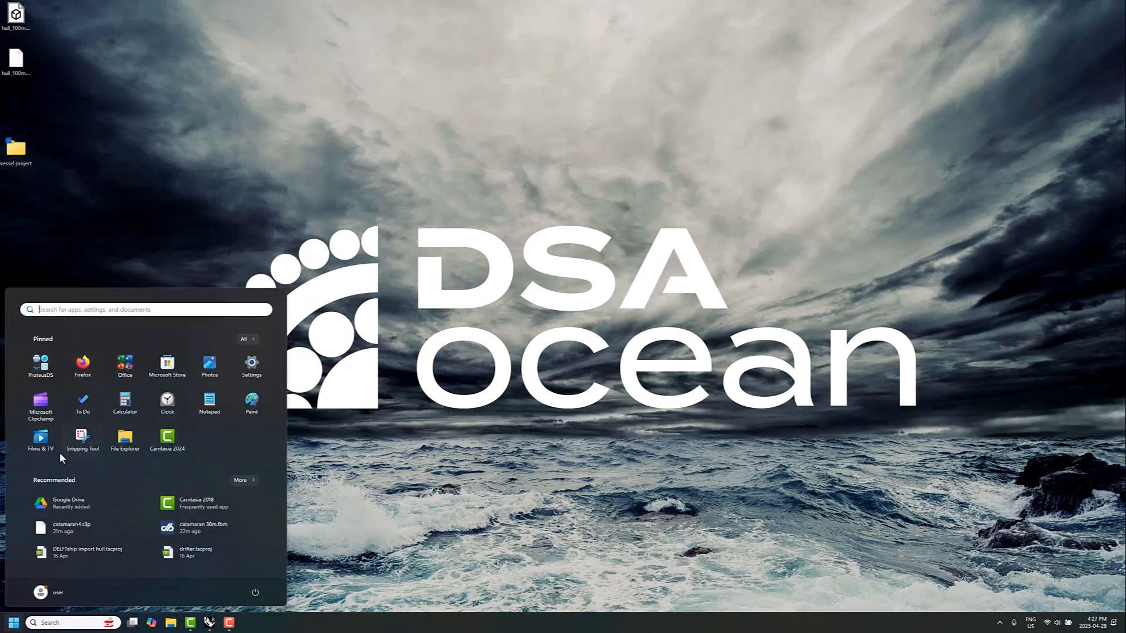
{"action": "left_click", "coordinate": [38, 367]}
{"action": "left_click", "coordinate": [171, 429]}
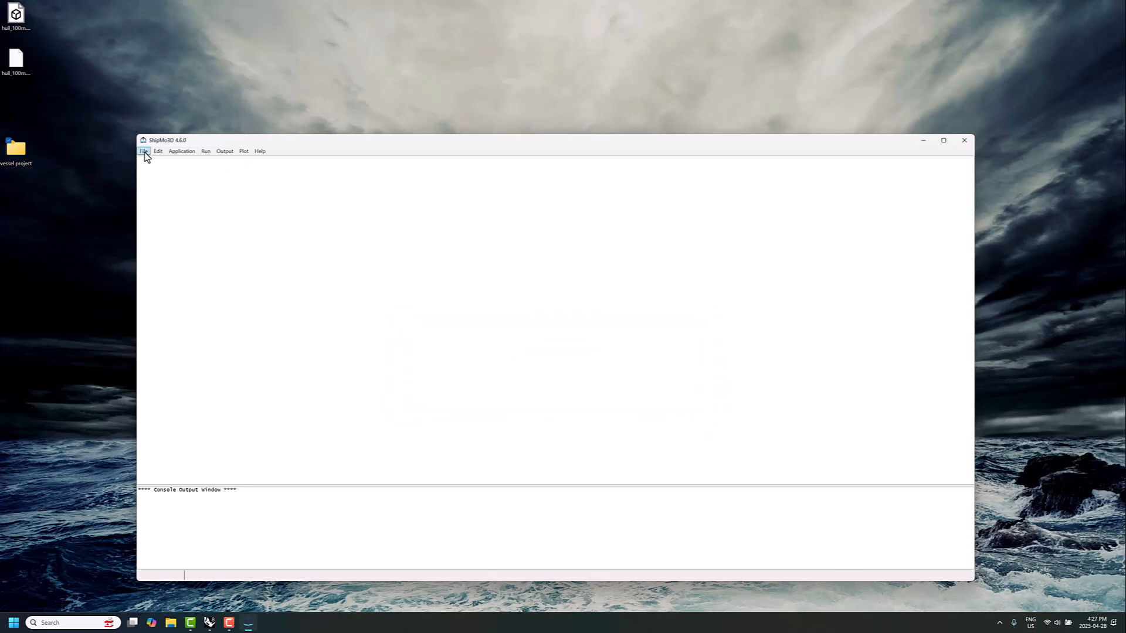
{"action": "left_click", "coordinate": [144, 152]}
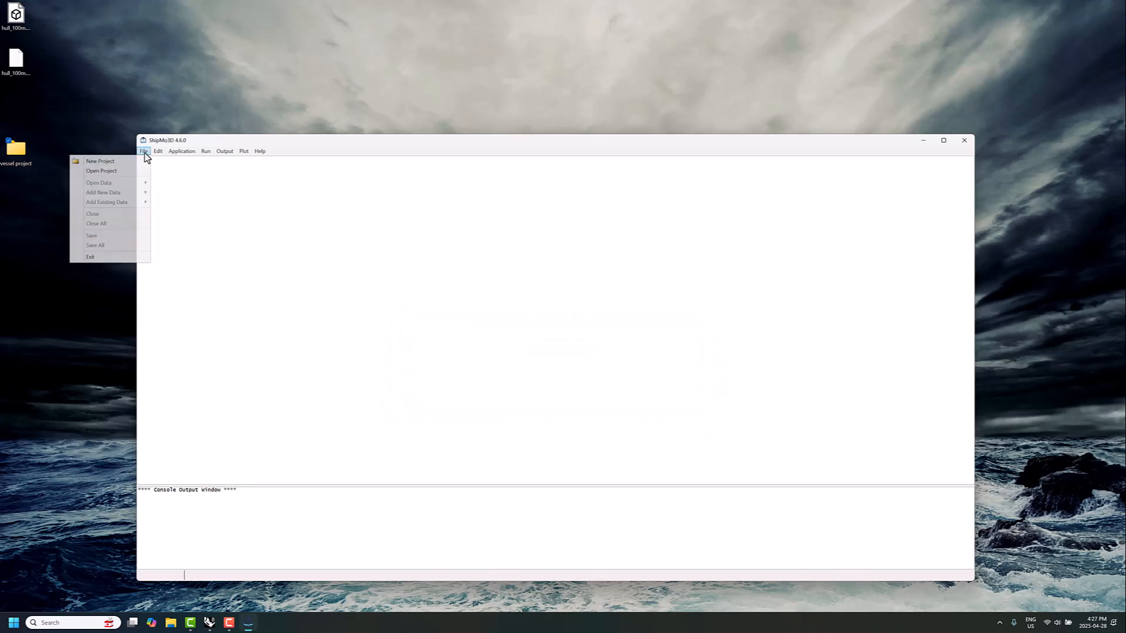
{"action": "left_click", "coordinate": [133, 163]}
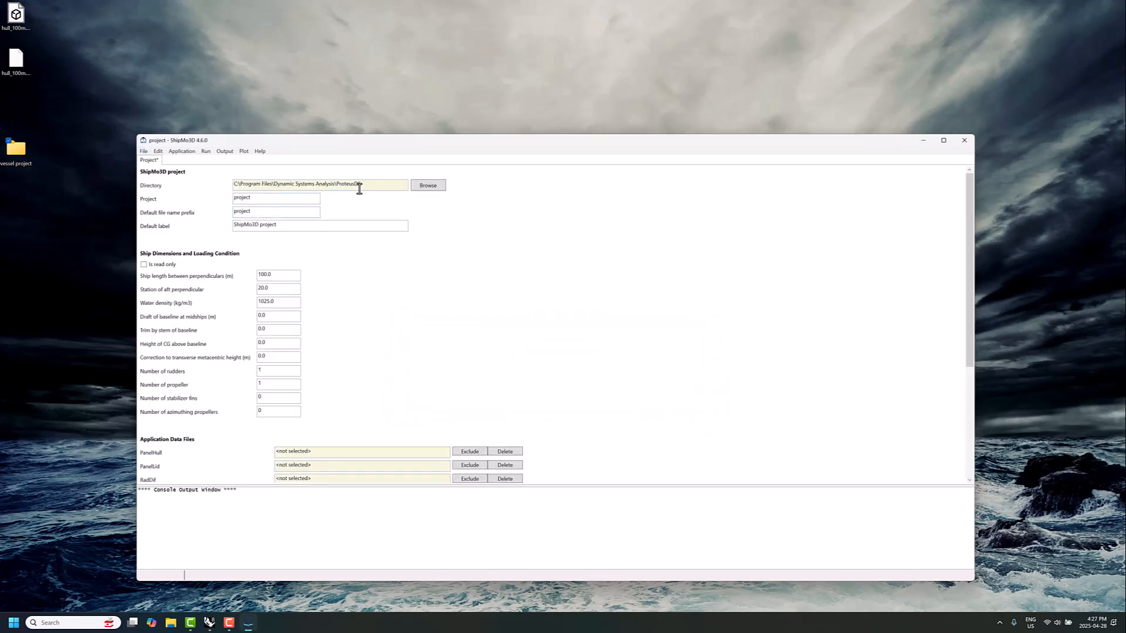
Set the project directory to the "vessel project" folder on the desktop.
{"action": "left_click", "coordinate": [426, 186]}
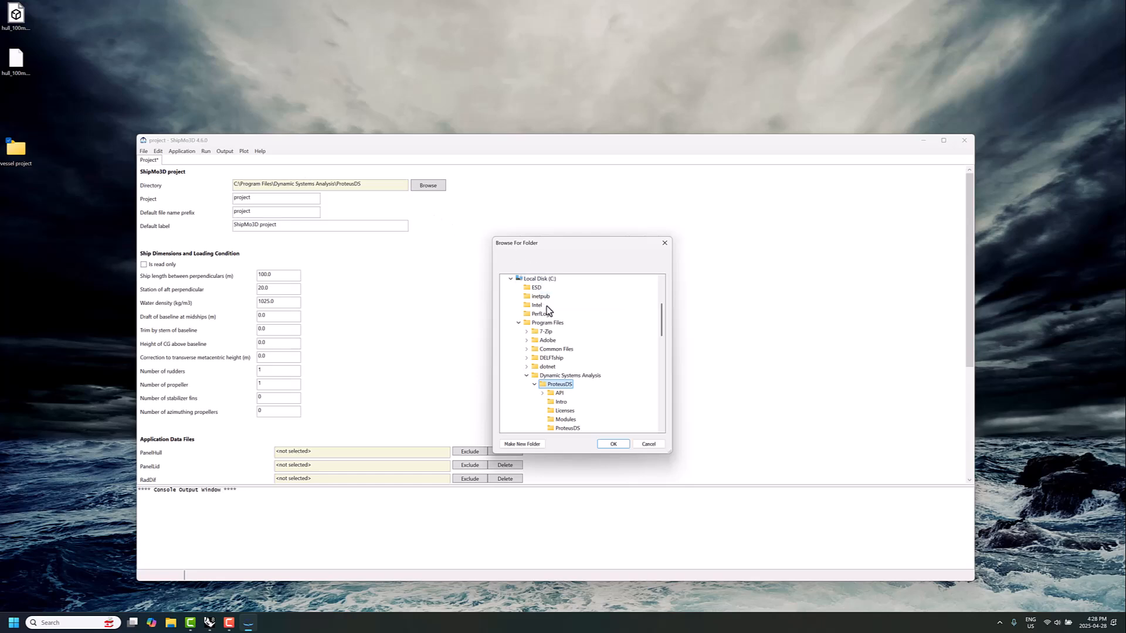
{"action": "scroll", "coordinate": [546, 317], "scroll_direction": "up", "scroll_amount": 4}
{"action": "left_click", "coordinate": [516, 280]}
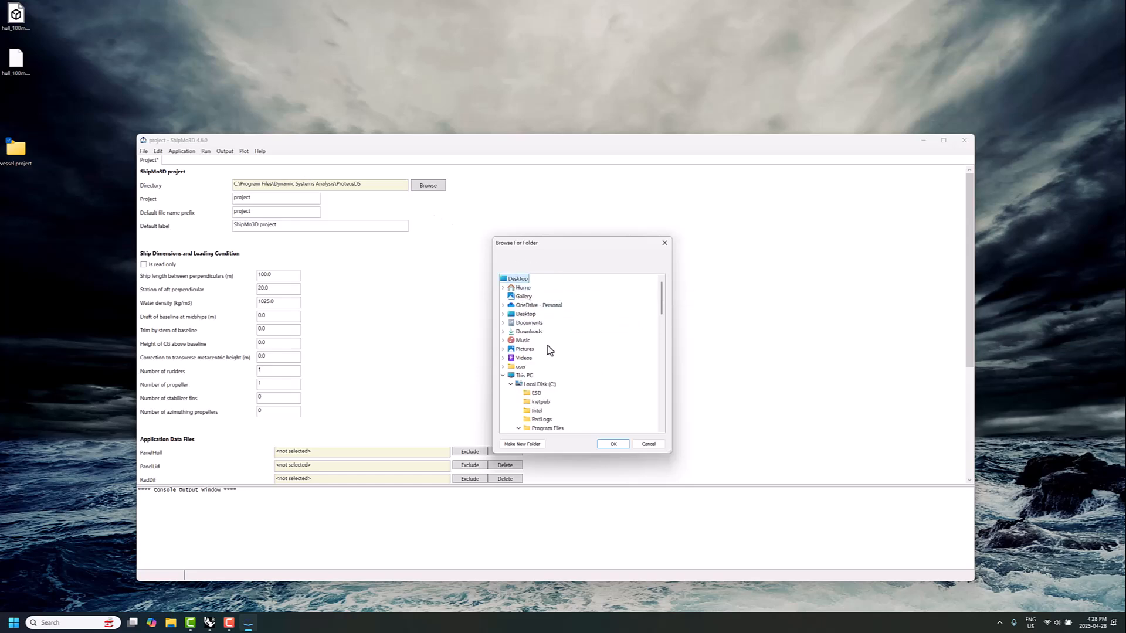
{"action": "scroll", "coordinate": [549, 358], "scroll_direction": "down", "scroll_amount": 10}
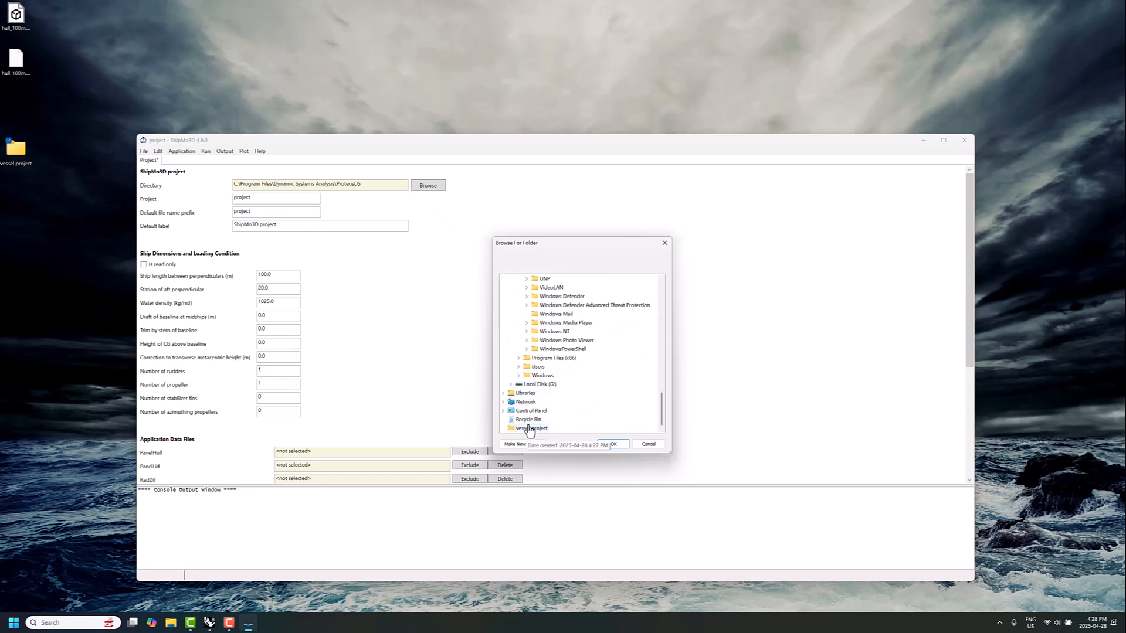
{"action": "left_click", "coordinate": [529, 428]}
{"action": "left_click", "coordinate": [612, 444]}
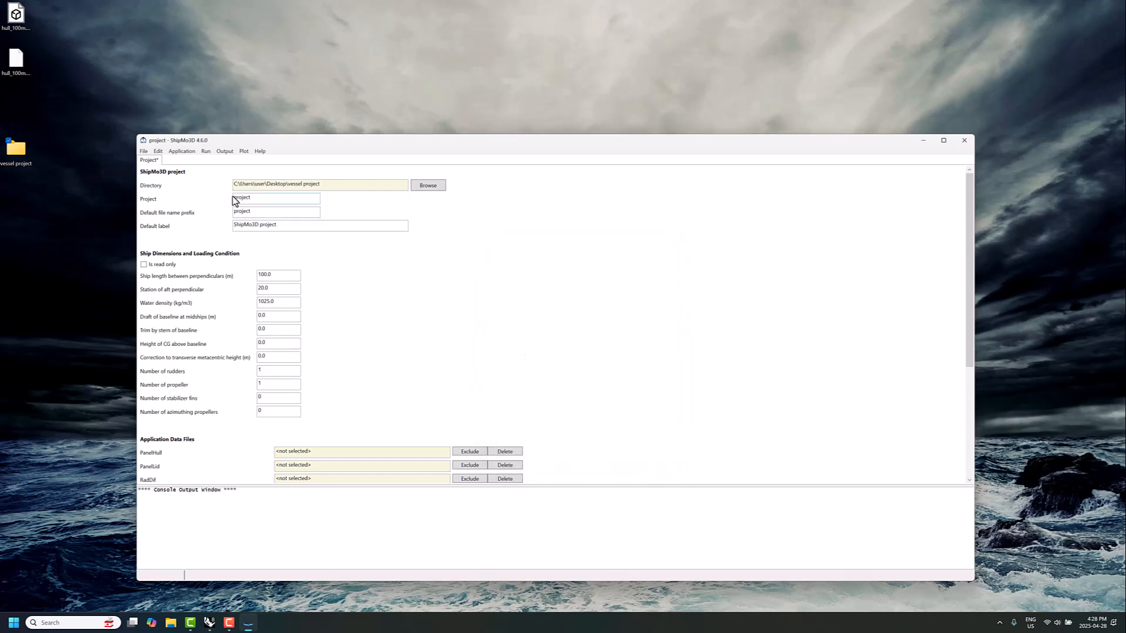
Add new PanelHull data to the project and set its hull geometry input option to WavefrontOBJ.
{"action": "left_click_drag", "start_coordinate": [282, 279], "coordinate": [151, 281]}
{"action": "left_click", "coordinate": [143, 151]}
{"action": "mouse_move", "coordinate": [125, 193]}
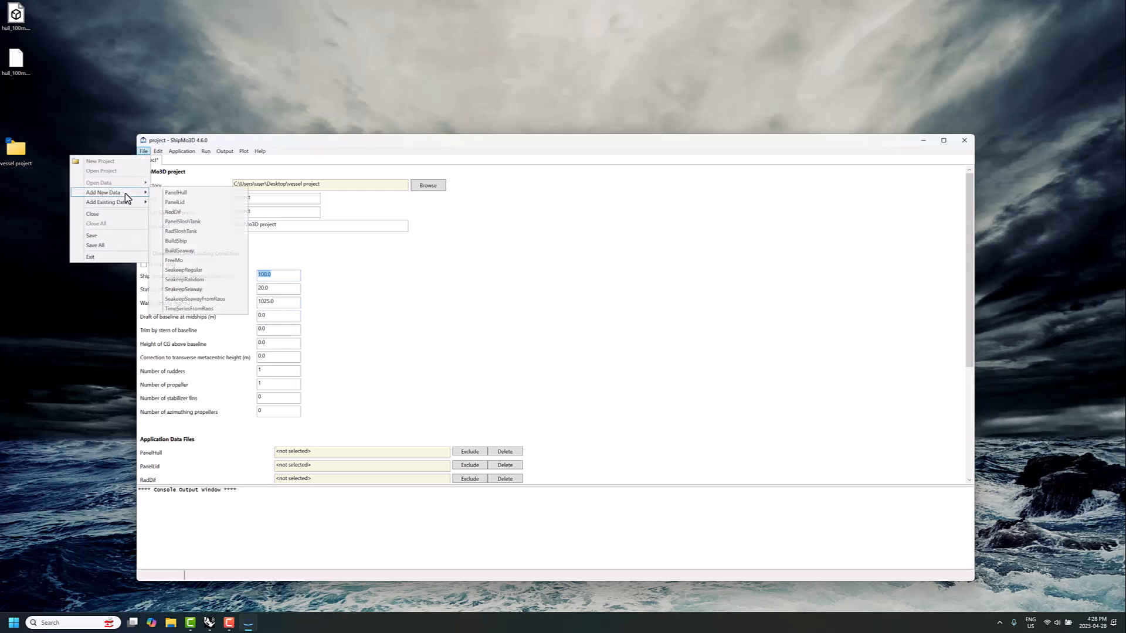
{"action": "left_click", "coordinate": [171, 192]}
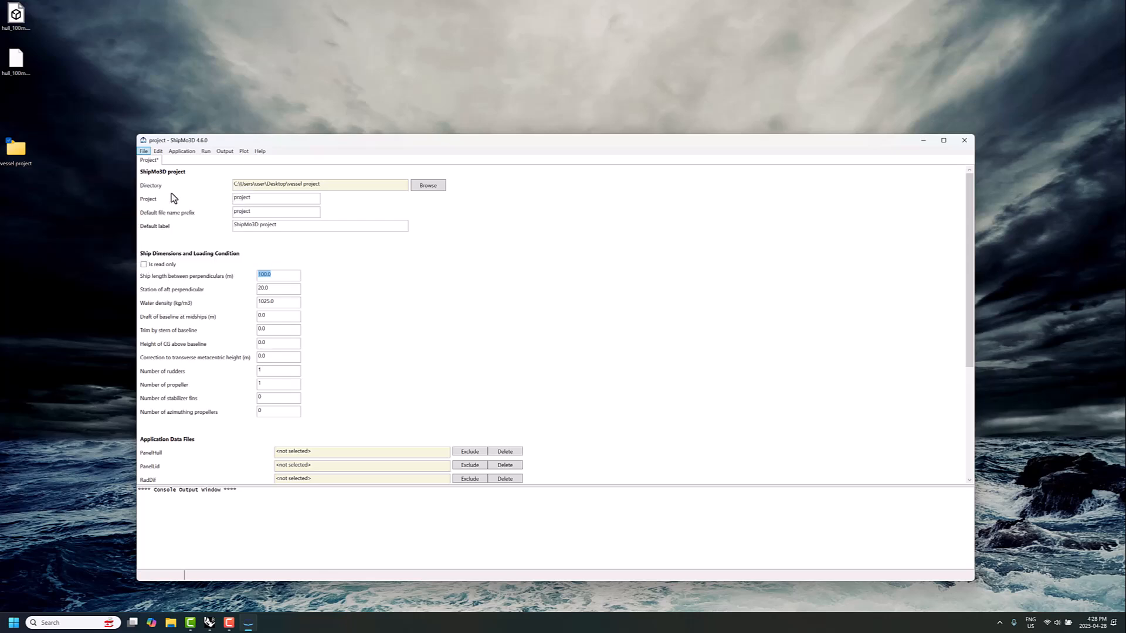
{"action": "scroll", "coordinate": [290, 396], "scroll_direction": "down", "scroll_amount": 3}
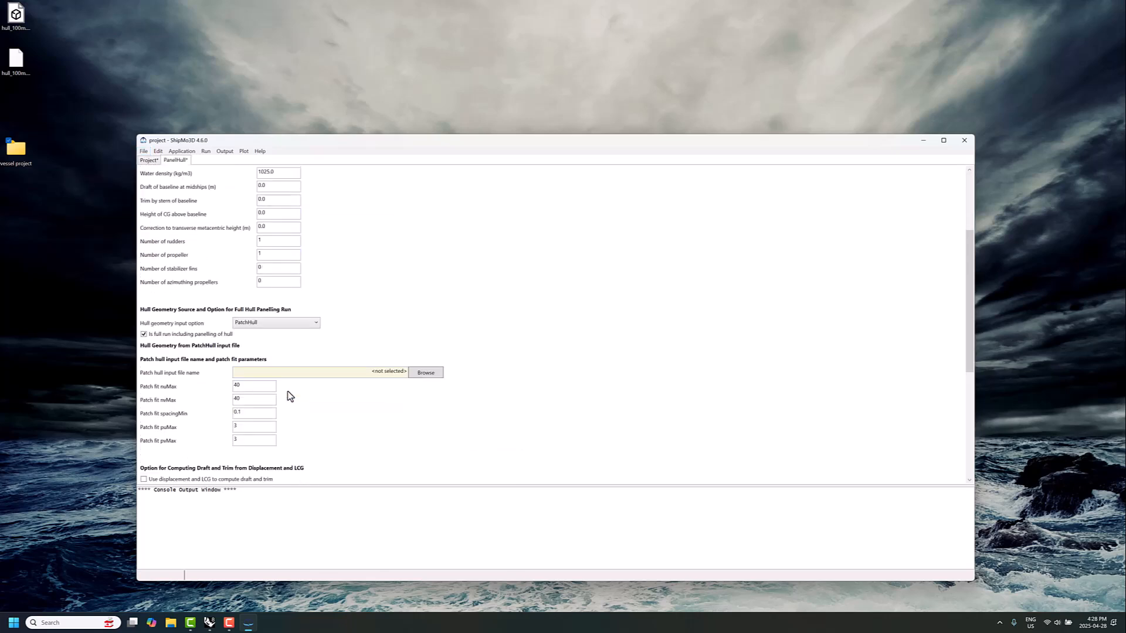
{"action": "left_click", "coordinate": [266, 326]}
{"action": "left_click", "coordinate": [264, 340]}
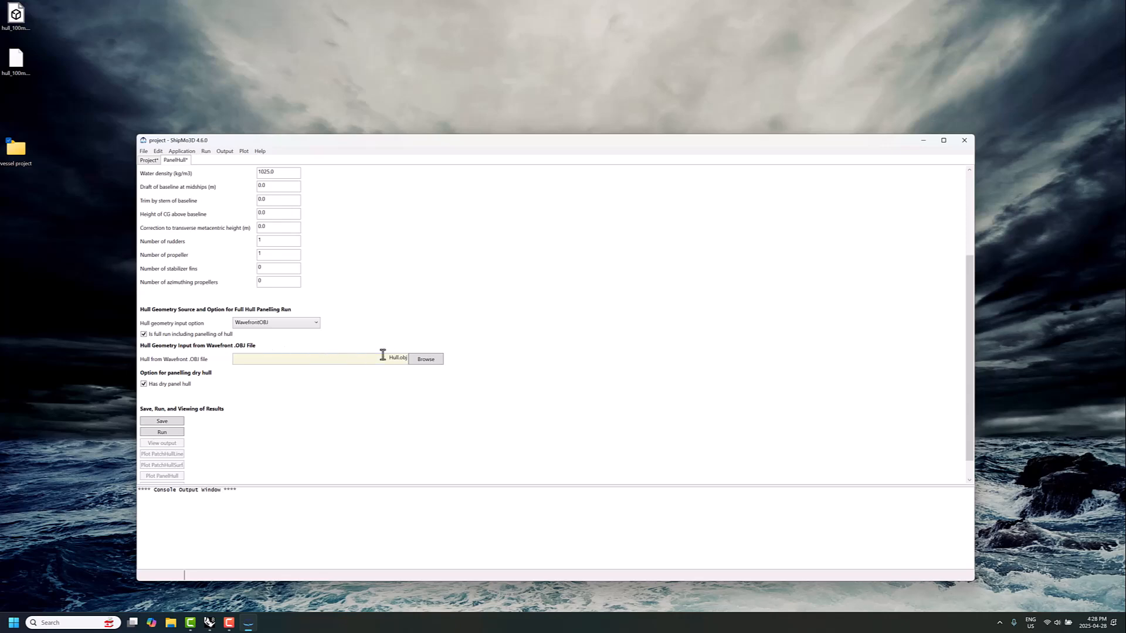
Browse to the desktop for the hull's OBJ file and copy hull_100m.obj into the "vessel project" folder.
{"action": "left_click", "coordinate": [423, 360]}
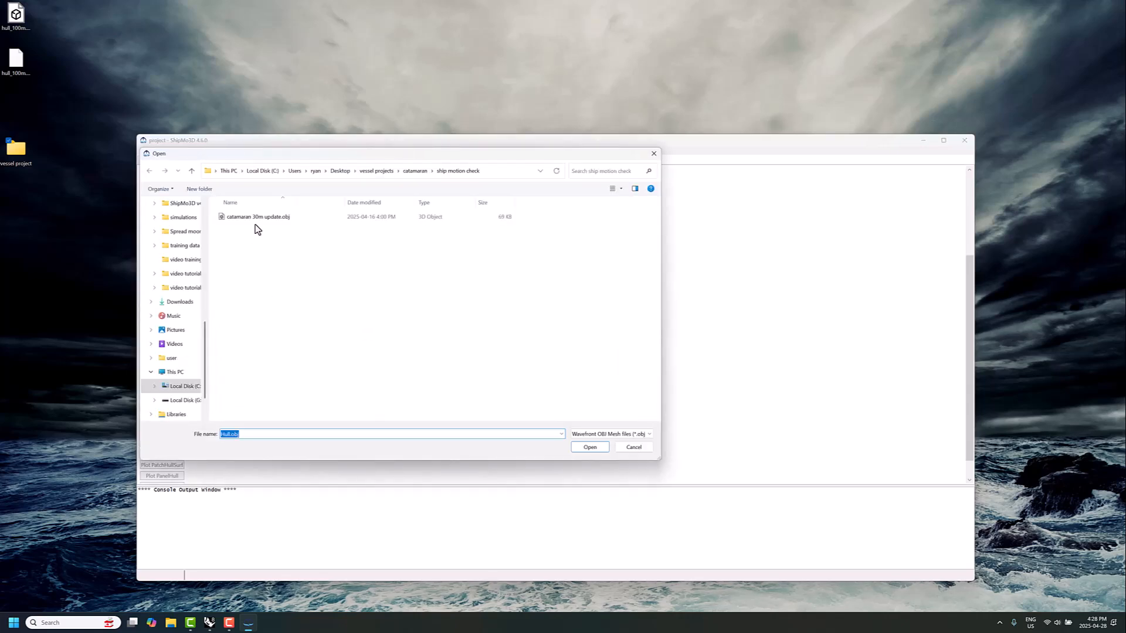
{"action": "scroll", "coordinate": [199, 221], "scroll_direction": "up", "scroll_amount": 10}
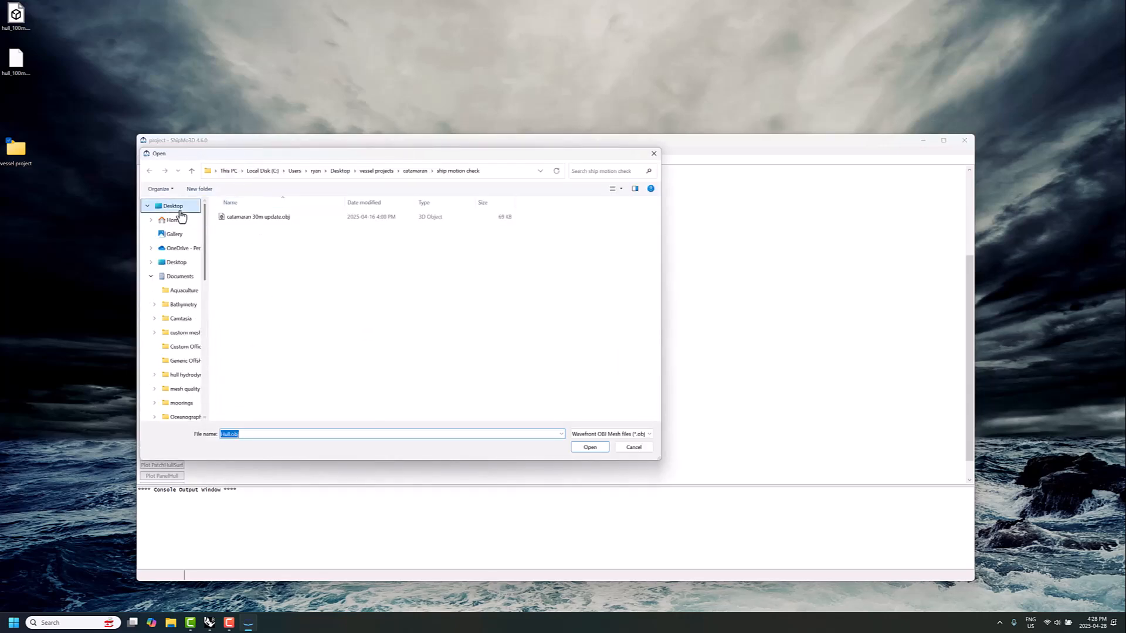
{"action": "left_click", "coordinate": [179, 209]}
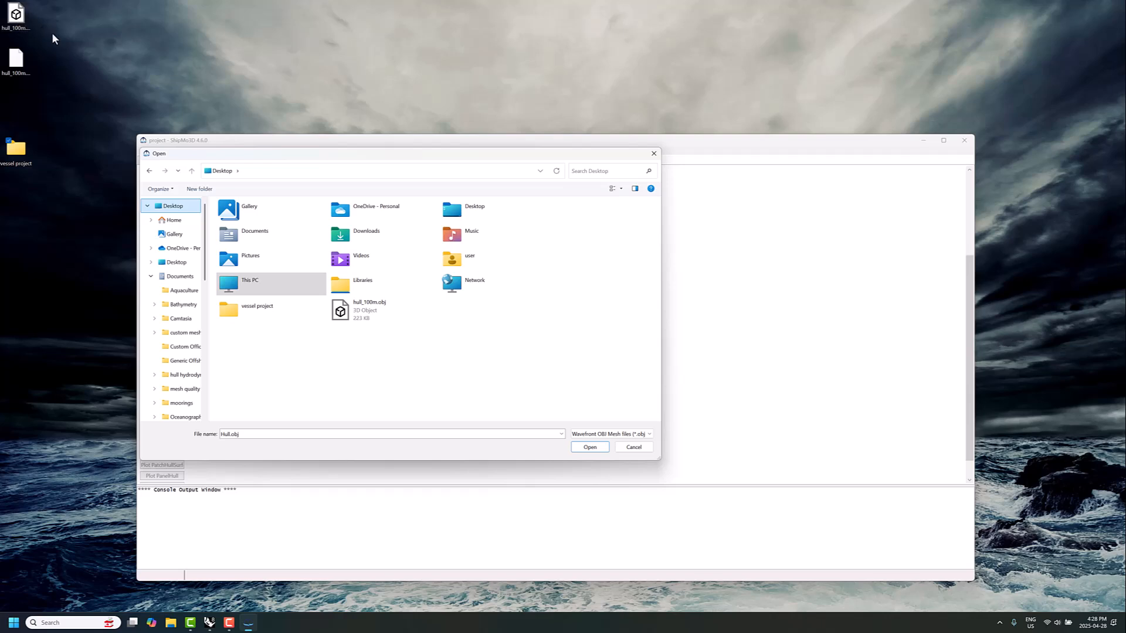
{"action": "left_click_drag", "start_coordinate": [16, 16], "coordinate": [48, 101]}
{"action": "right_click_drag", "start_coordinate": [48, 101], "coordinate": [11, 157]}
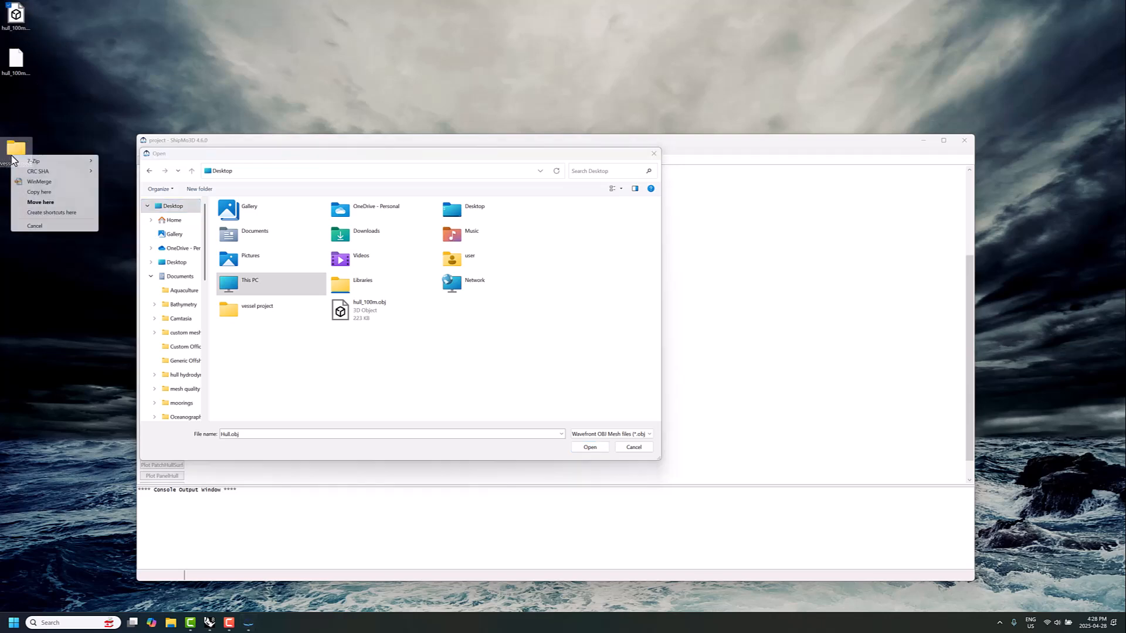
{"action": "left_click", "coordinate": [38, 192]}
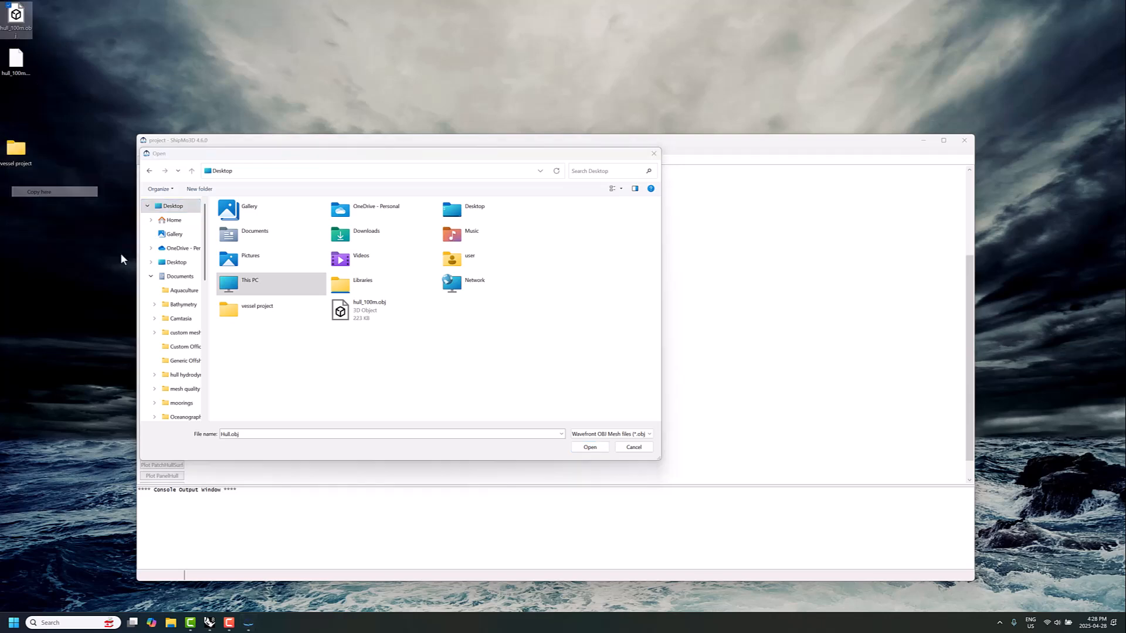
Load hull_100m.obj from the "vessel project" folder as the Wavefront OBJ hull geometry.
{"action": "double_click", "coordinate": [275, 310]}
{"action": "left_click", "coordinate": [238, 221]}
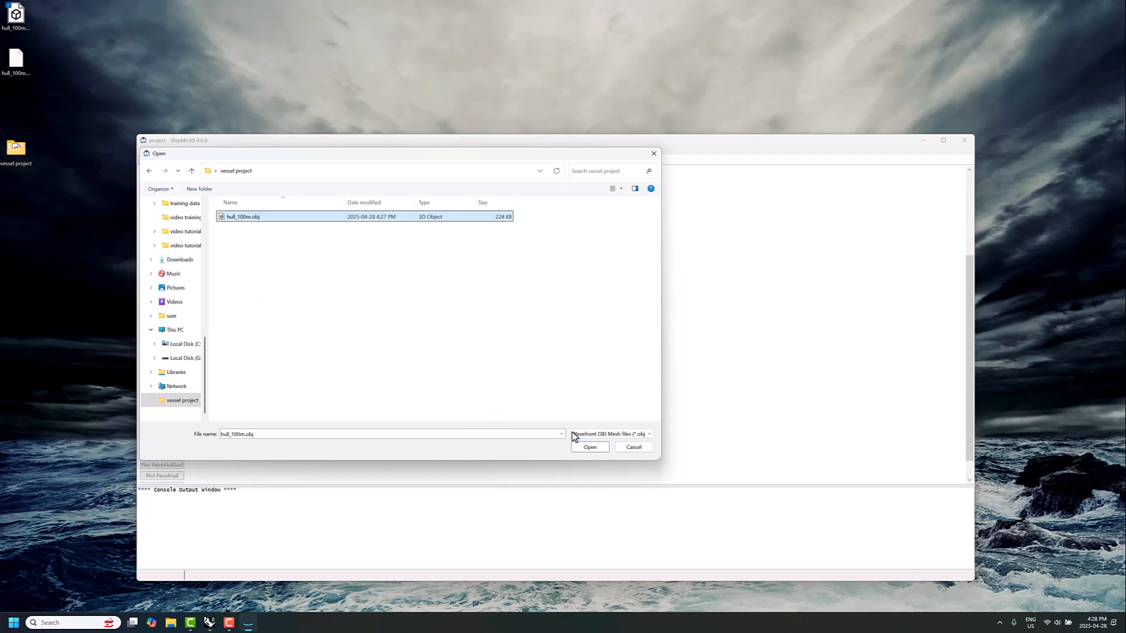
{"action": "left_click", "coordinate": [583, 447]}
Run the PanelHull calculation on the imported hull and dismiss the completion notice.
{"action": "scroll", "coordinate": [287, 437], "scroll_direction": "down", "scroll_amount": 1}
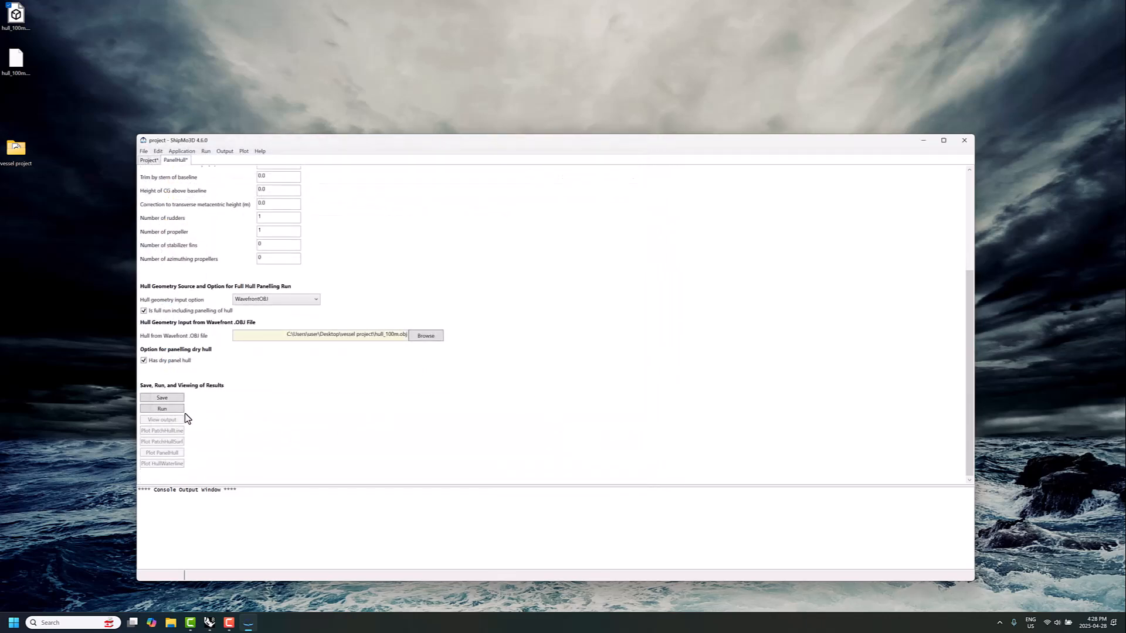
{"action": "left_click", "coordinate": [173, 413]}
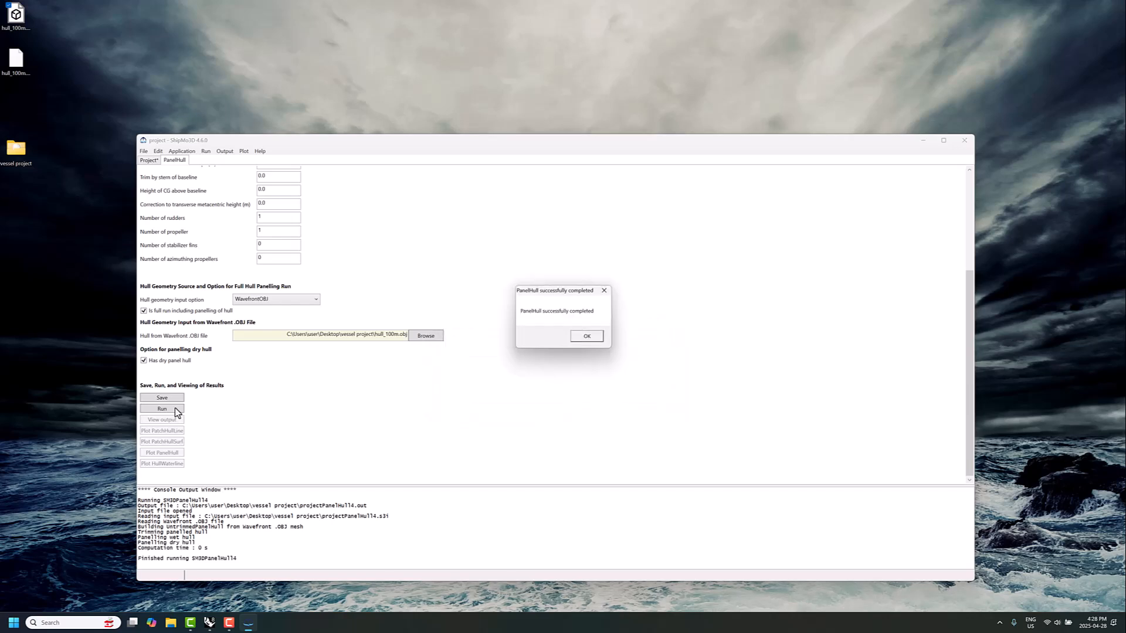
{"action": "left_click", "coordinate": [606, 335]}
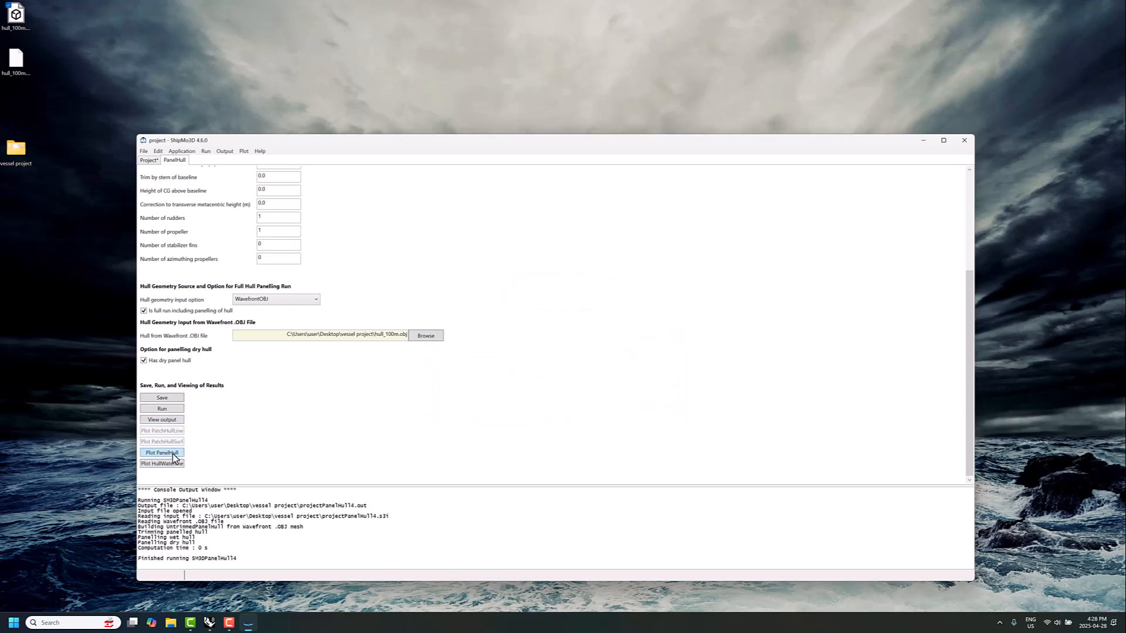
Plot the panelled hull and set the plot's colour table to ShipParts.
{"action": "left_click", "coordinate": [173, 454]}
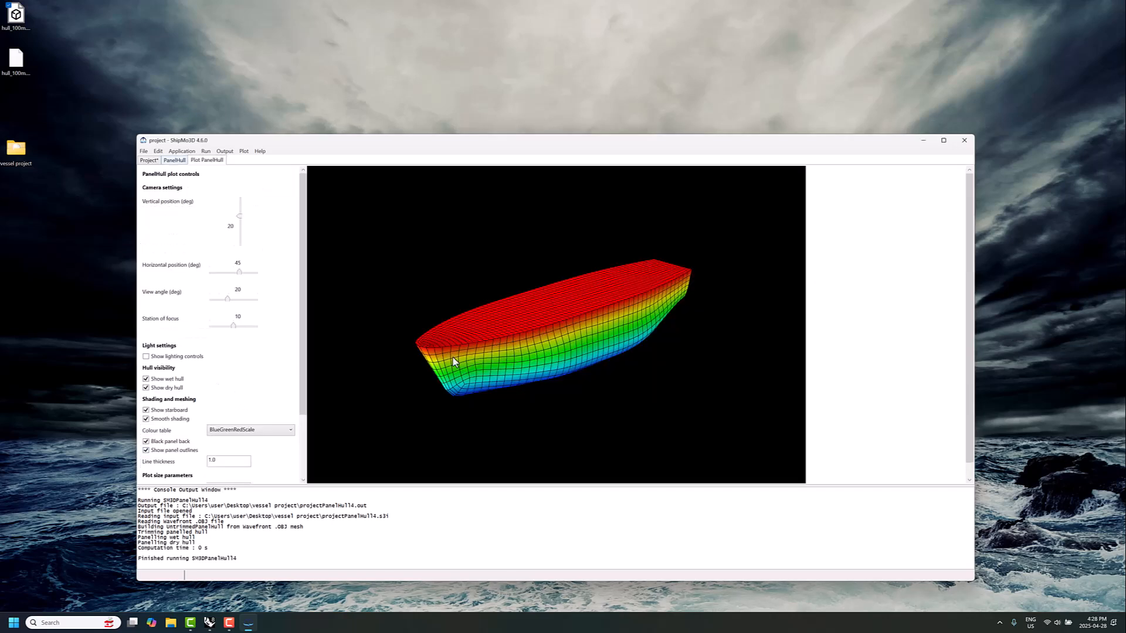
{"action": "left_click", "coordinate": [246, 430]}
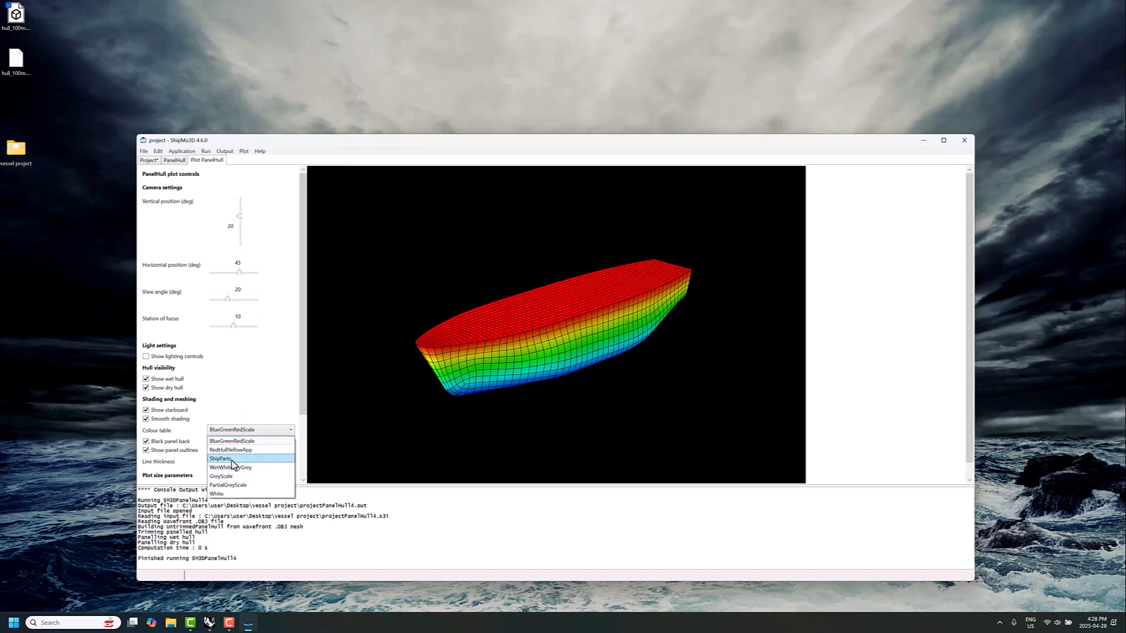
{"action": "left_click", "coordinate": [230, 458]}
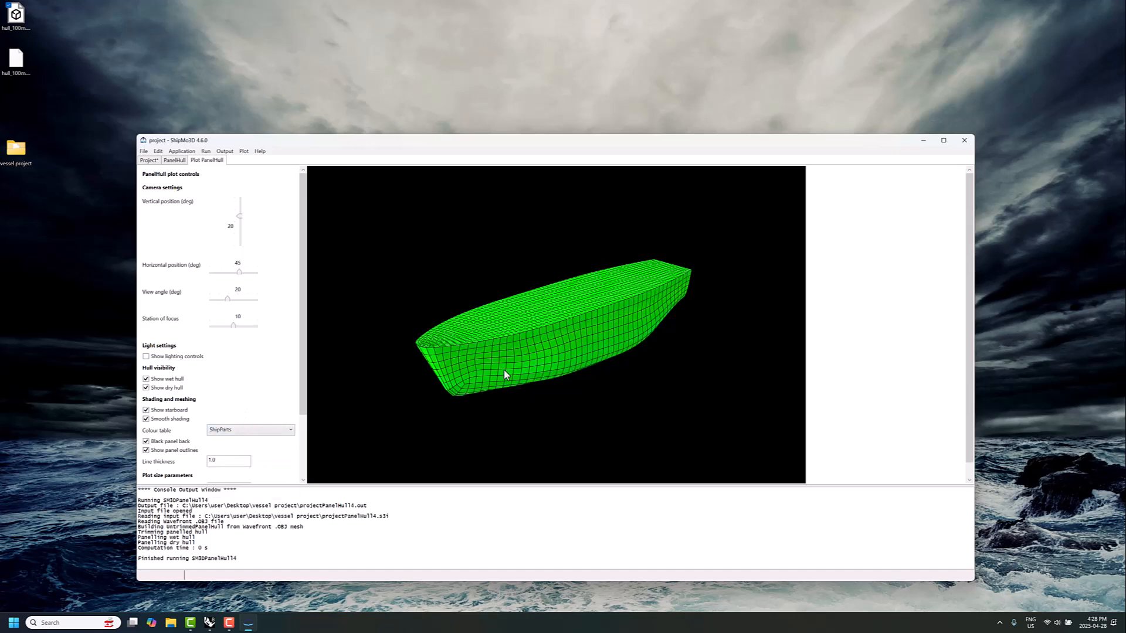
Set the draft of baseline at midships to 5 m, rerun the PanelHull calculation and dismiss the completion notice.
{"action": "left_click", "coordinate": [175, 160]}
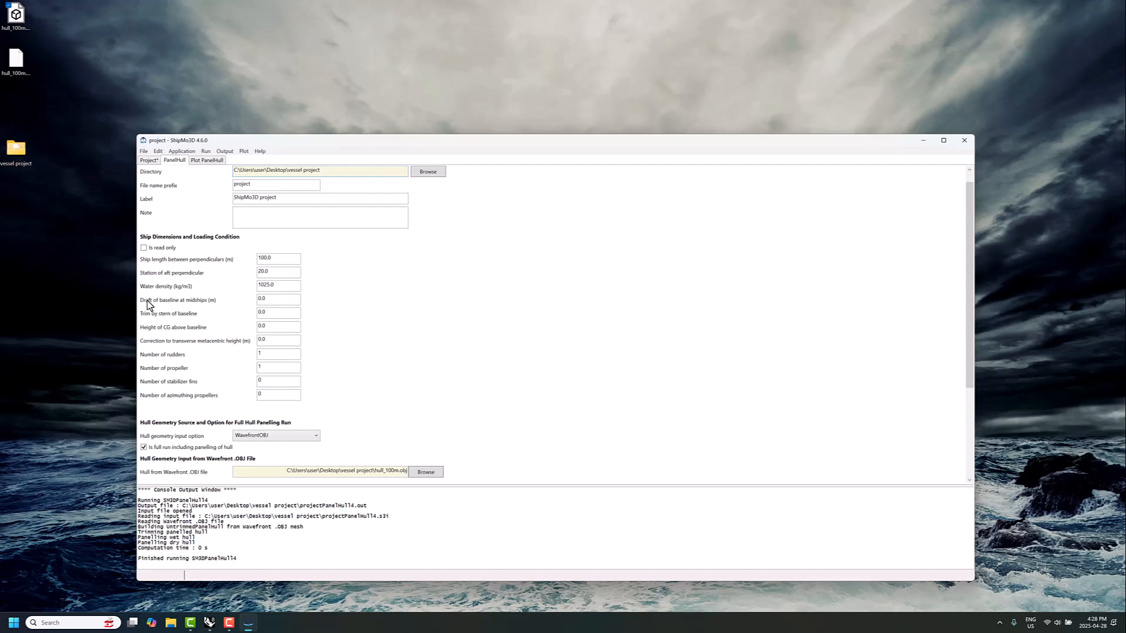
{"action": "left_click_drag", "start_coordinate": [278, 300], "coordinate": [231, 303]}
{"action": "type", "text": "5"}
{"action": "scroll", "coordinate": [305, 350], "scroll_direction": "down", "scroll_amount": 6}
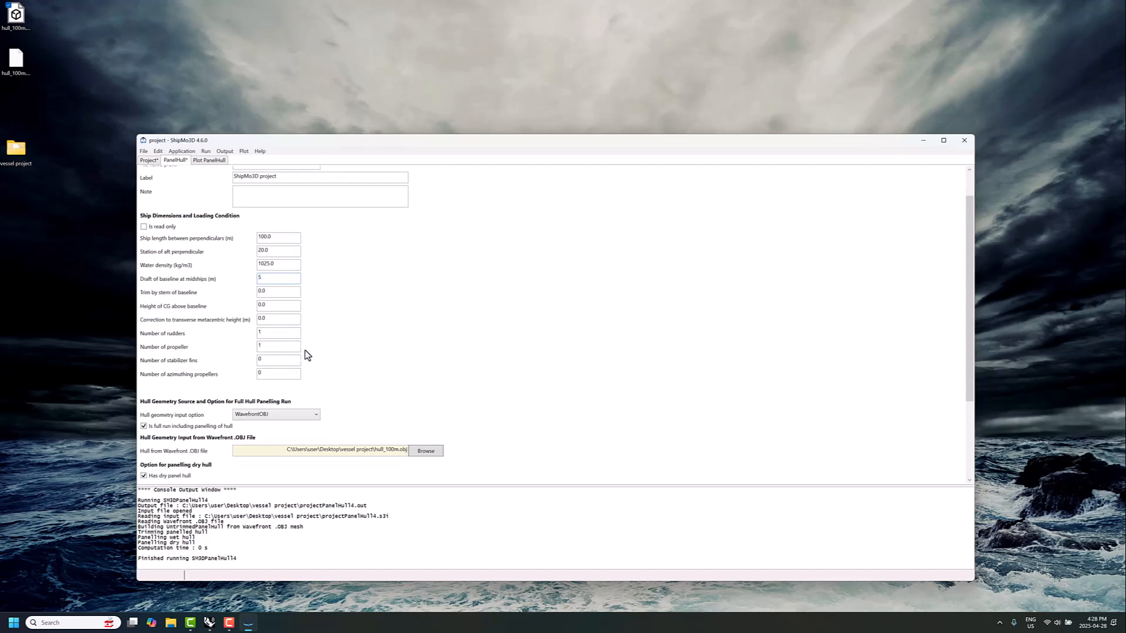
{"action": "left_click", "coordinate": [165, 410]}
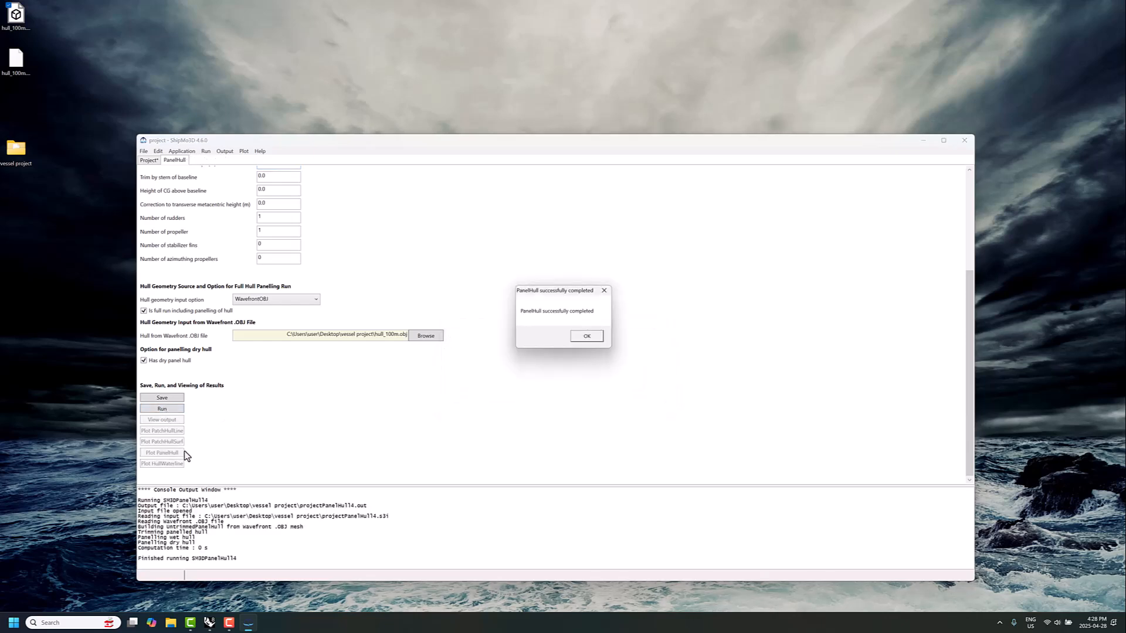
{"action": "left_click", "coordinate": [586, 336]}
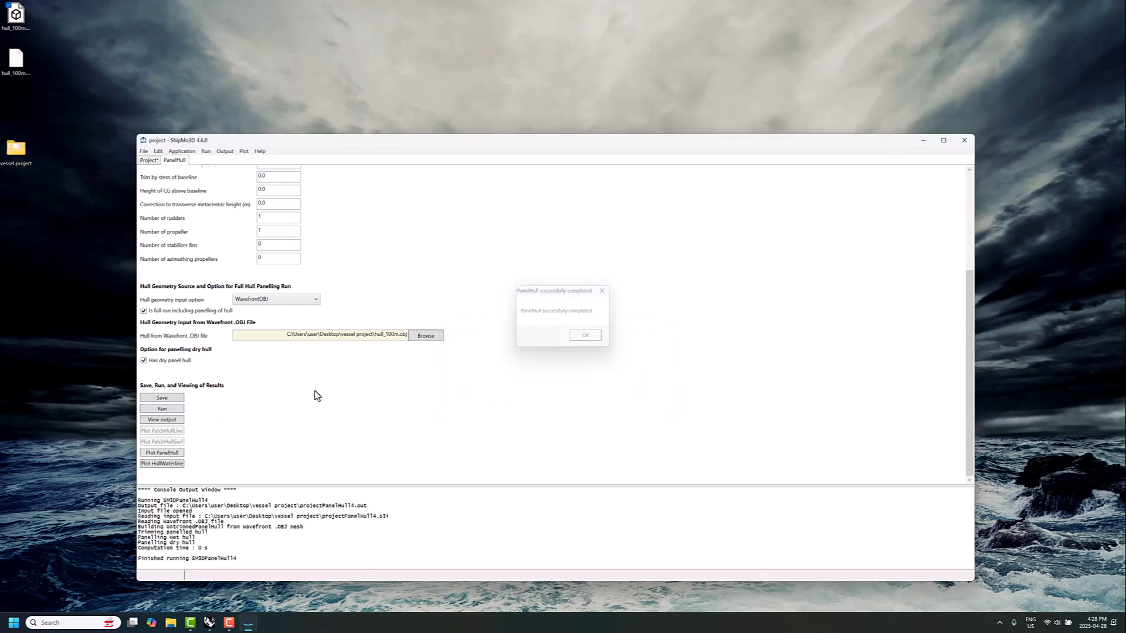
Plot the repanelled hull with the ShipParts colour table and view it from below at a vertical camera position of -11 degrees.
{"action": "left_click", "coordinate": [162, 453]}
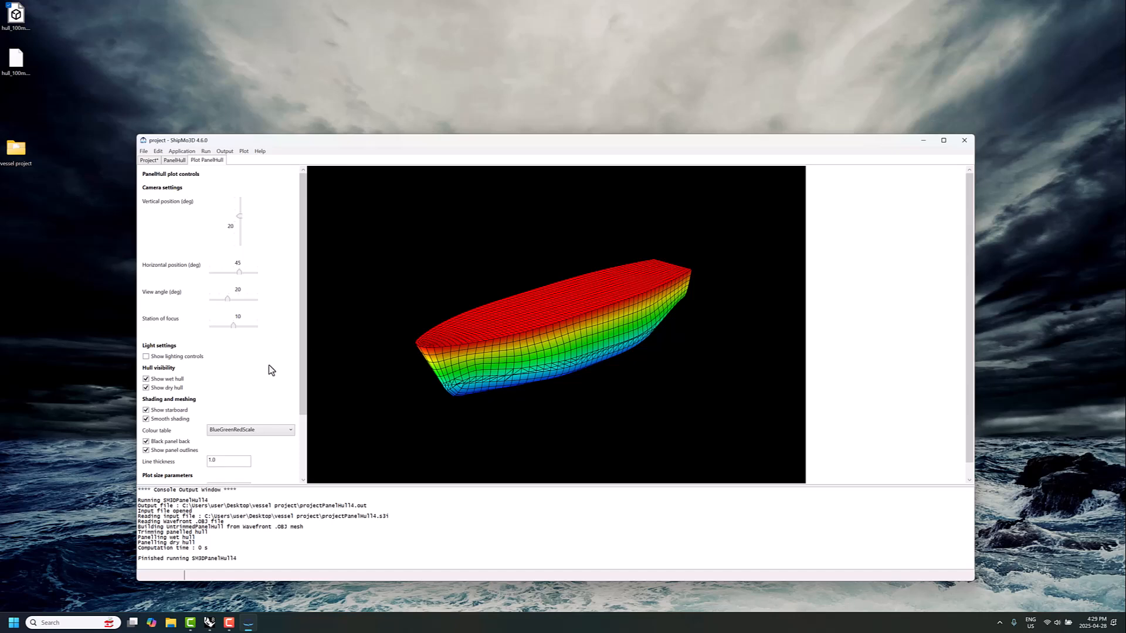
{"action": "scroll", "coordinate": [269, 369], "scroll_direction": "down", "scroll_amount": 2}
{"action": "left_click", "coordinate": [257, 367]}
{"action": "left_click", "coordinate": [246, 396]}
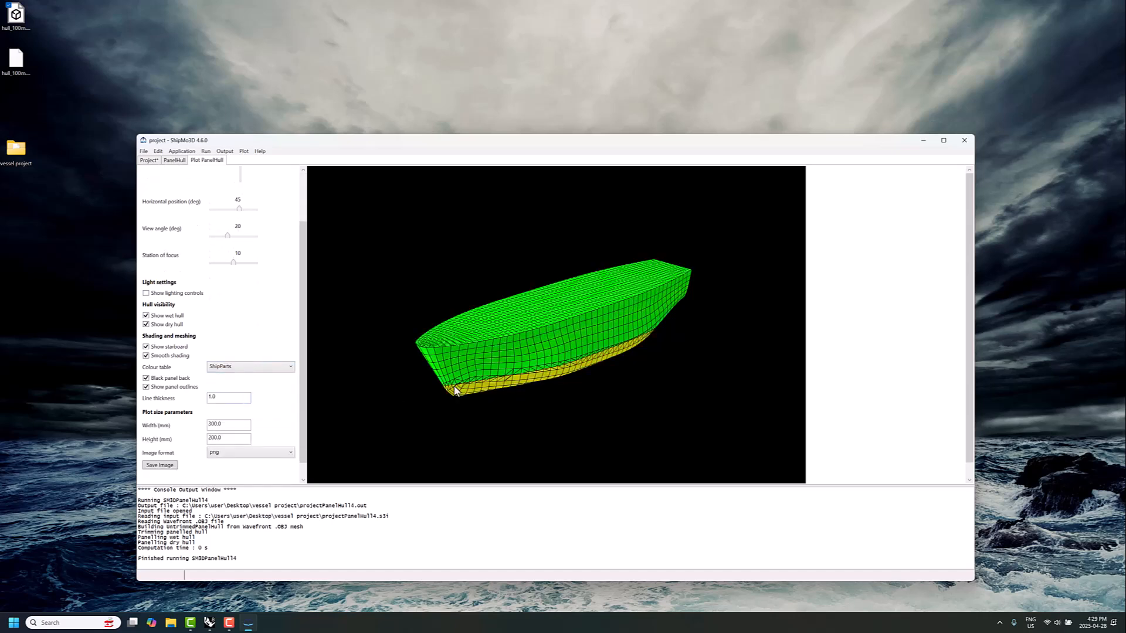
{"action": "scroll", "coordinate": [267, 220], "scroll_direction": "up", "scroll_amount": 2}
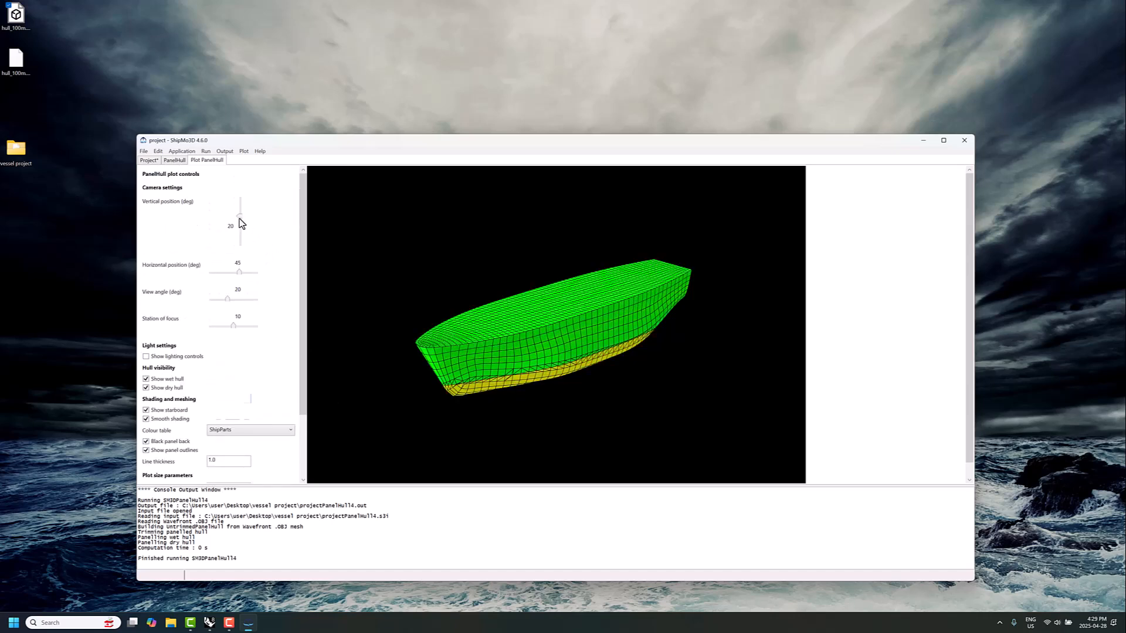
{"action": "left_click_drag", "start_coordinate": [237, 221], "coordinate": [241, 225]}
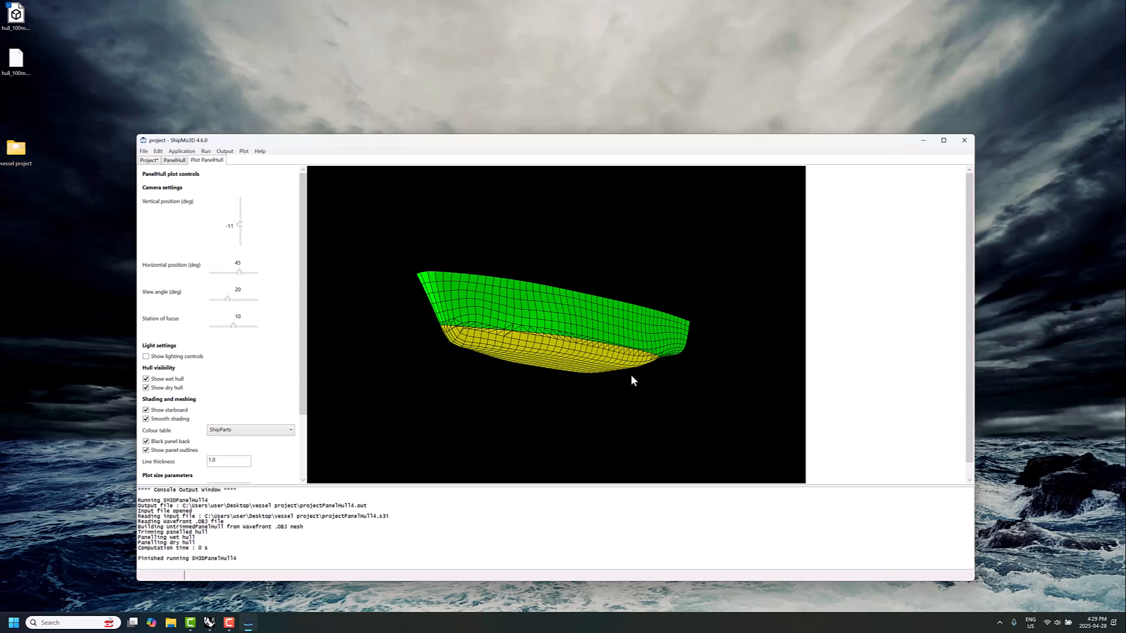
{"action": "left_click", "coordinate": [174, 160]}
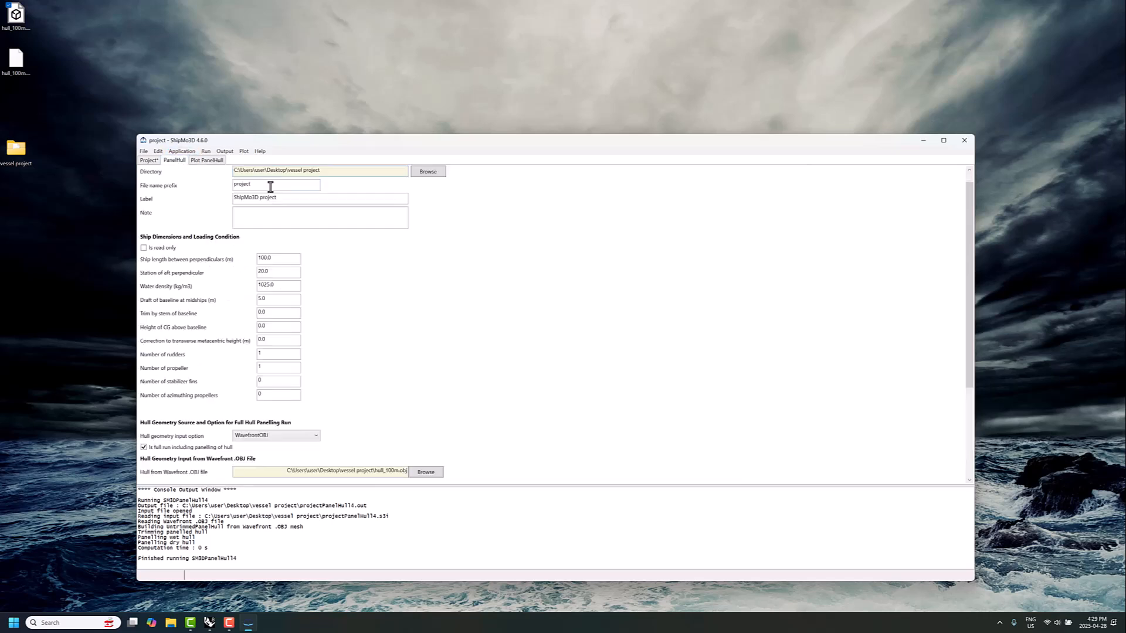
{"action": "left_click", "coordinate": [212, 161]}
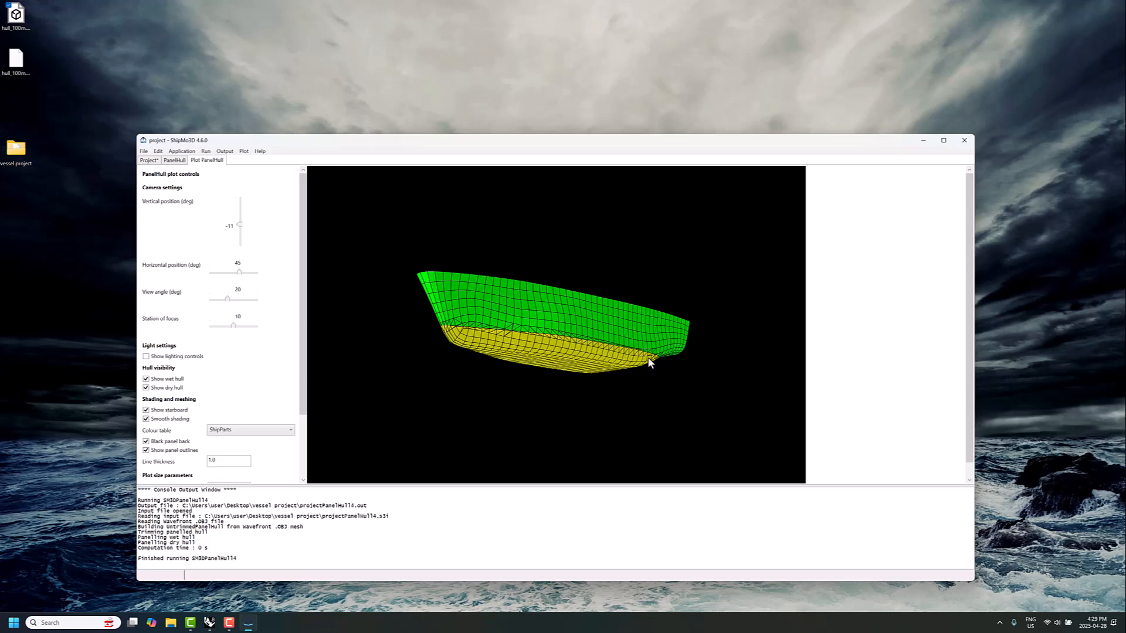
Set the draft of baseline at midships to 4 m, rerun the PanelHull calculation and dismiss the completion notice.
{"action": "left_click", "coordinate": [175, 160]}
{"action": "double_click", "coordinate": [276, 300]}
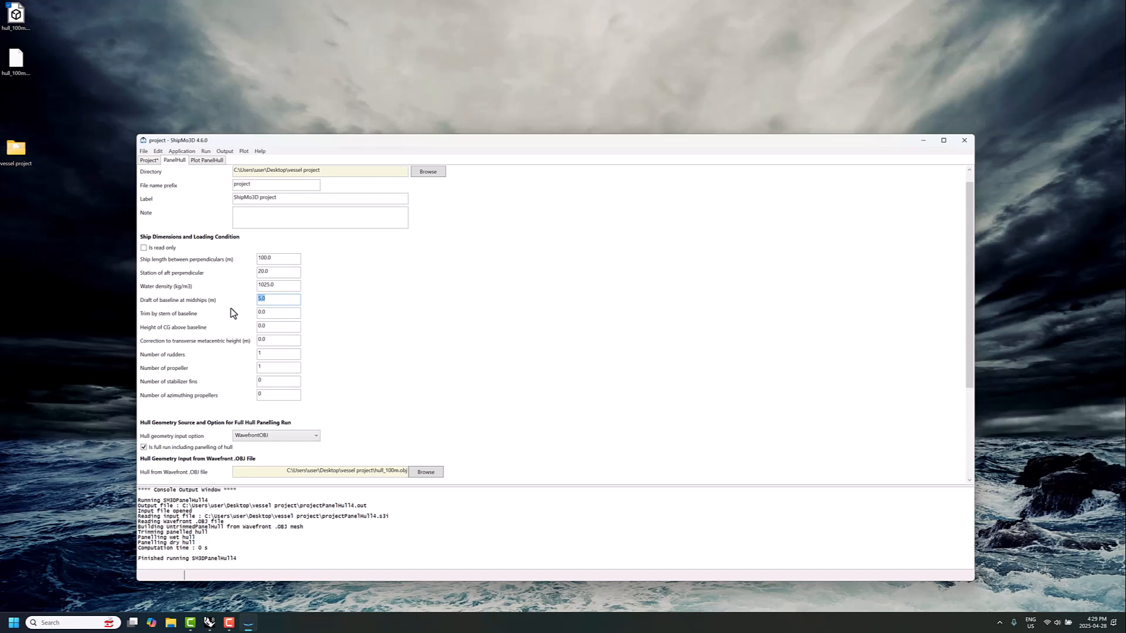
{"action": "type", "text": "4"}
{"action": "scroll", "coordinate": [357, 368], "scroll_direction": "down", "scroll_amount": 5}
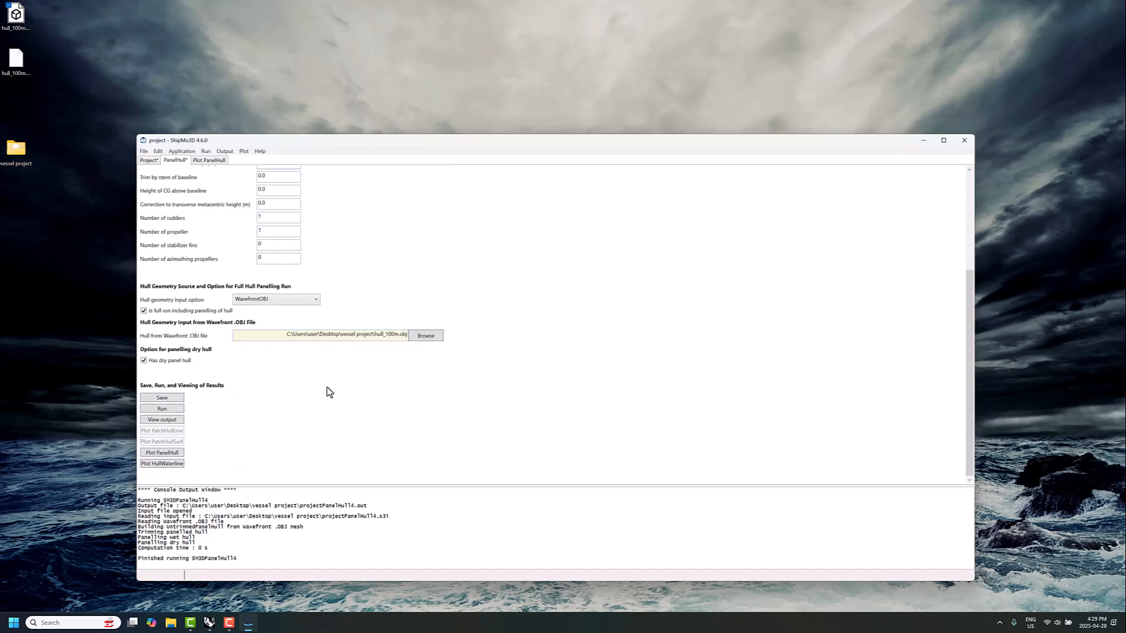
{"action": "left_click", "coordinate": [174, 408]}
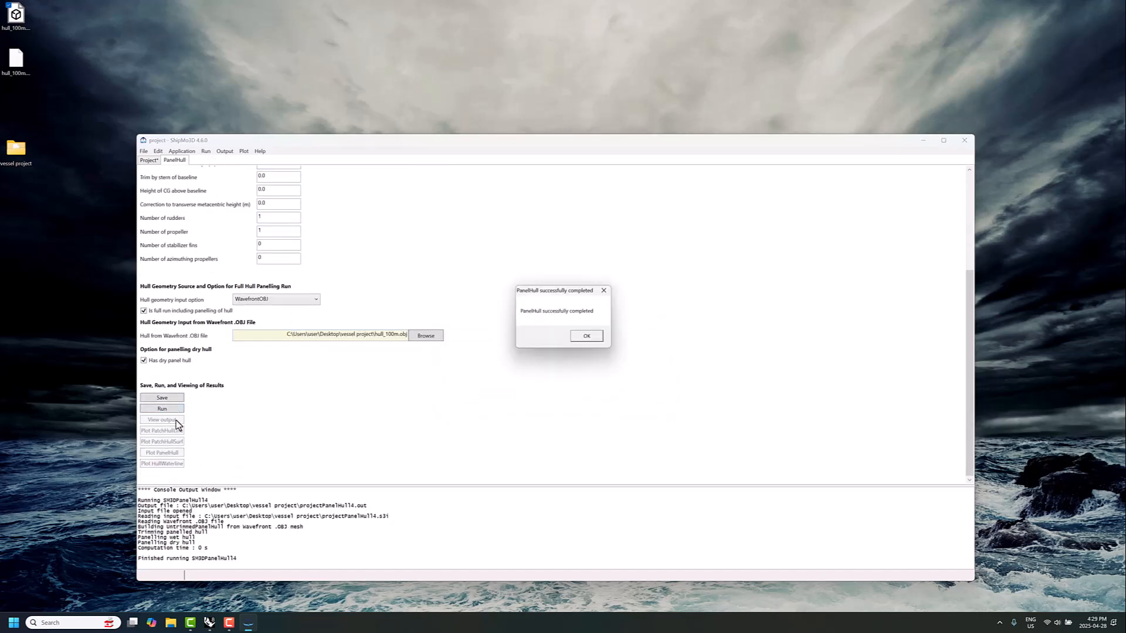
{"action": "left_click", "coordinate": [580, 337]}
Plot the newly panelled hull with the ShipParts colour table and set the camera's vertical position to 10 degrees.
{"action": "left_click", "coordinate": [176, 453]}
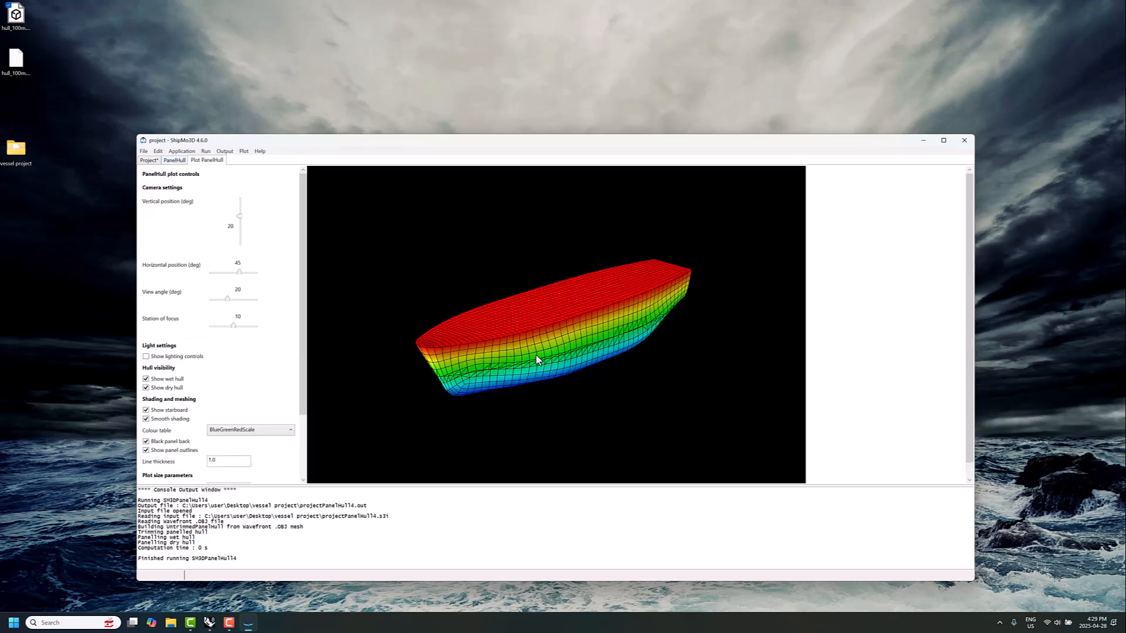
{"action": "left_click", "coordinate": [244, 430]}
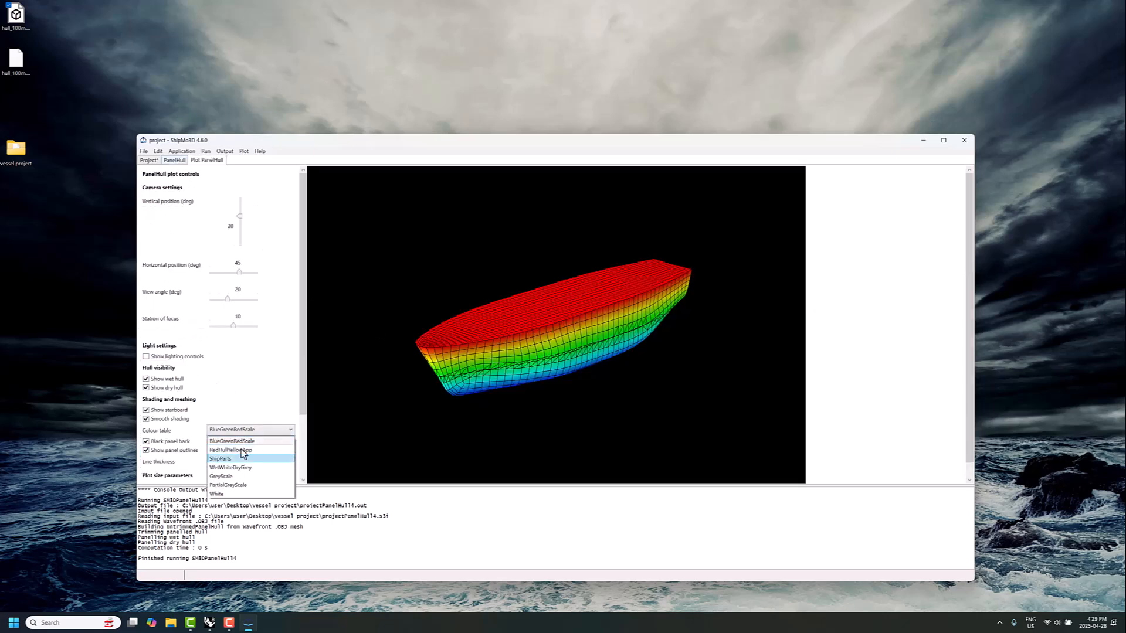
{"action": "left_click", "coordinate": [228, 459]}
{"action": "left_click_drag", "start_coordinate": [238, 214], "coordinate": [239, 219]}
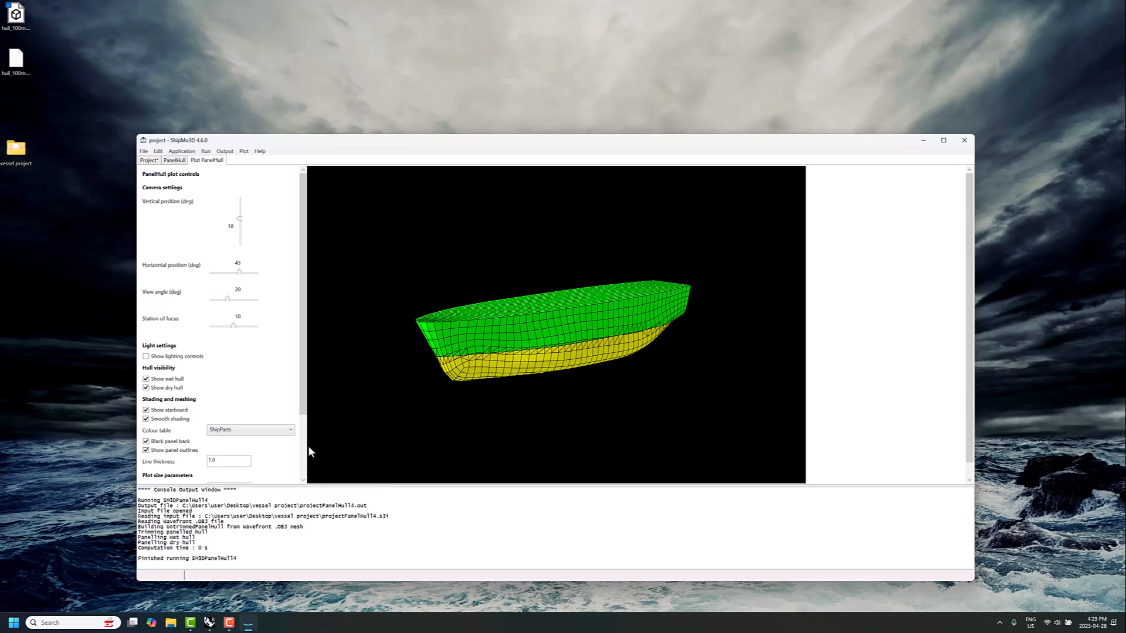
Switch to Rhino to view the original hull mesh, and return to the panelled hull plot in ShipMo3D.
{"action": "left_click", "coordinate": [209, 623]}
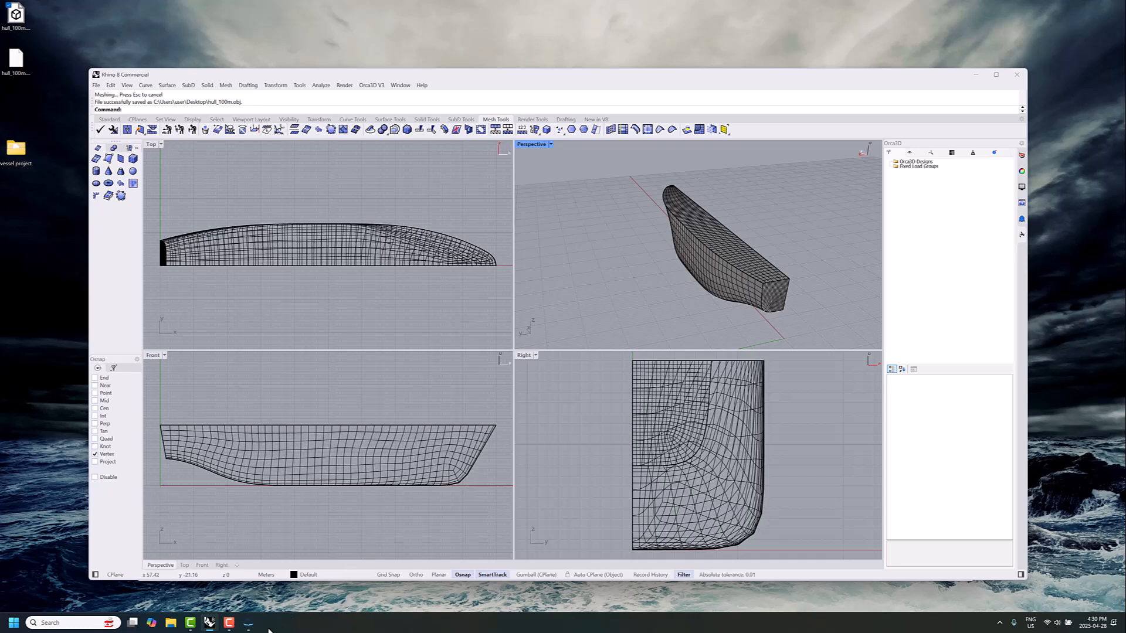
{"action": "mouse_move", "coordinate": [255, 628]}
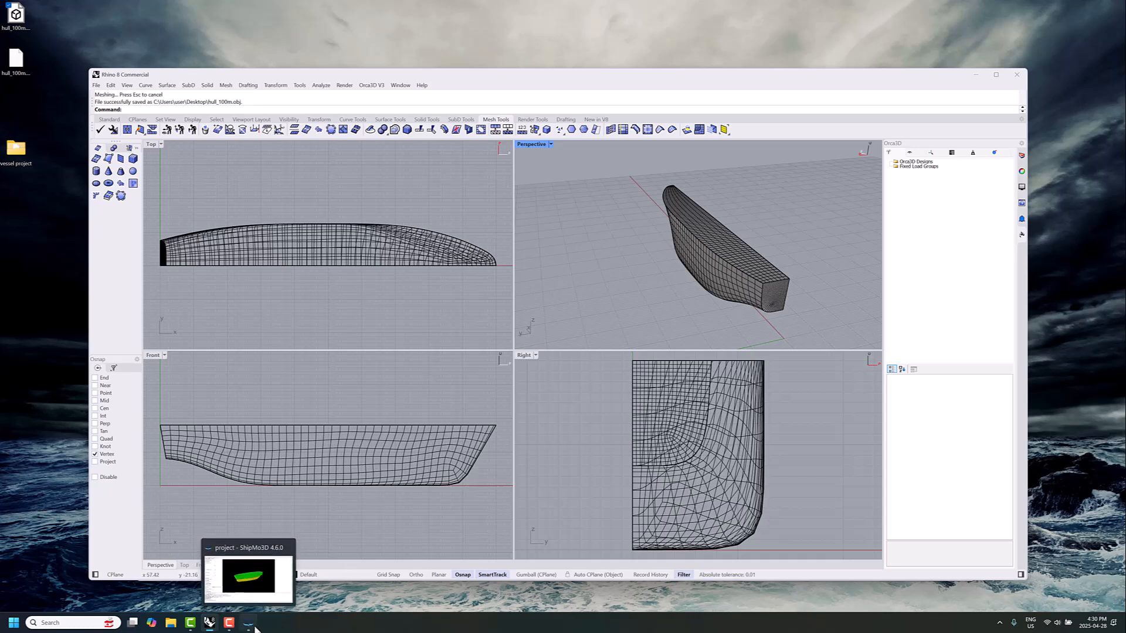
{"action": "left_click", "coordinate": [256, 628]}
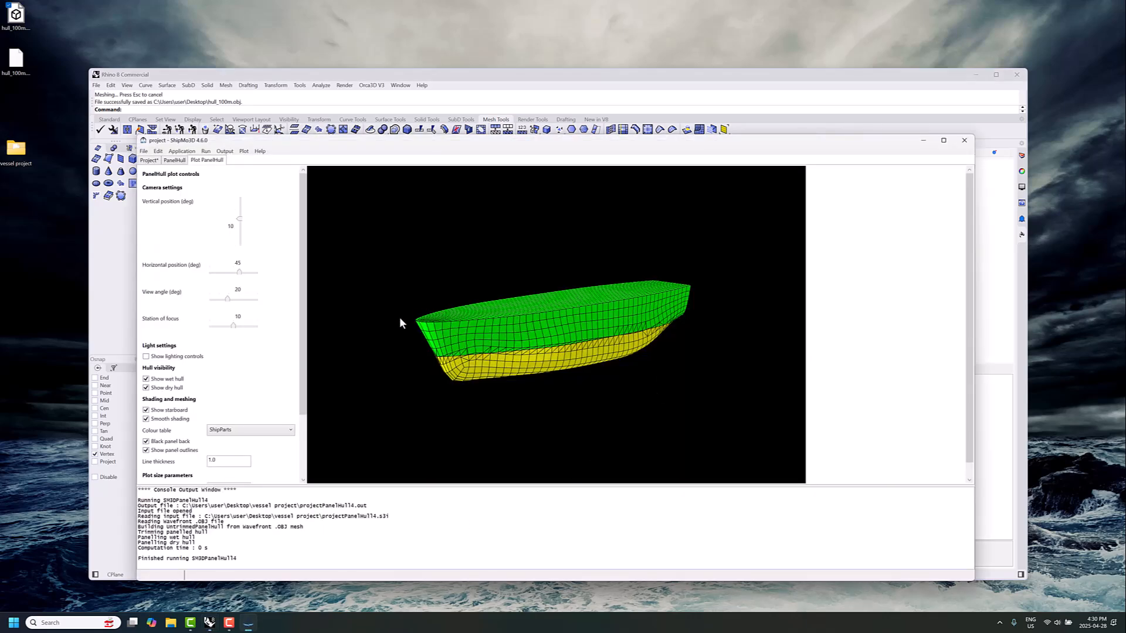